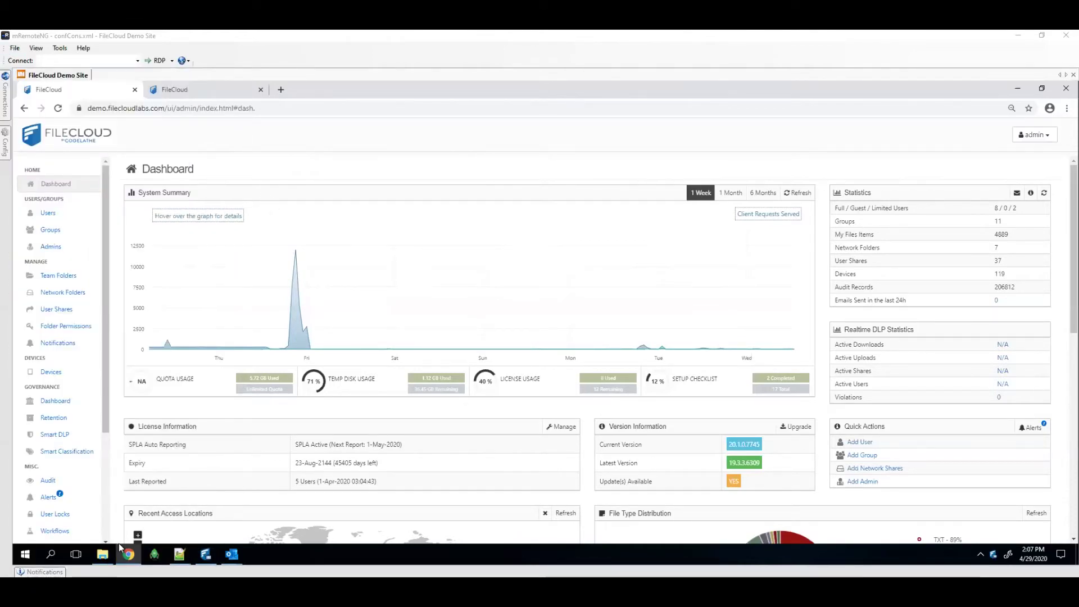
# Bring up the server's config folder in File Explorer from the taskbar
pyautogui.click(102, 555)
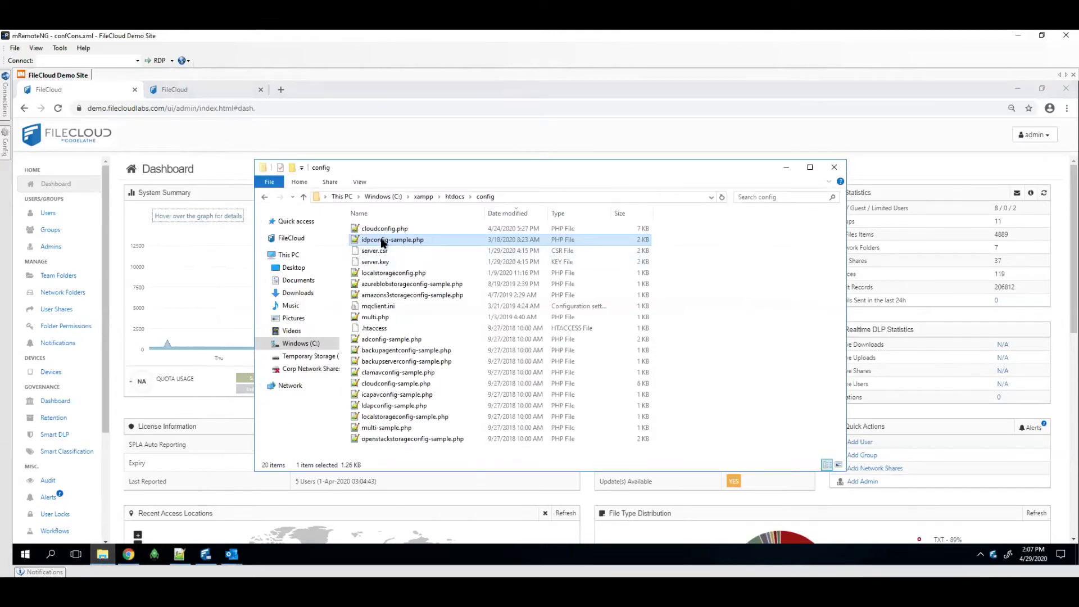
# Bring the Chrome window with the FileCloud admin dashboard back to the front
pyautogui.click(214, 182)
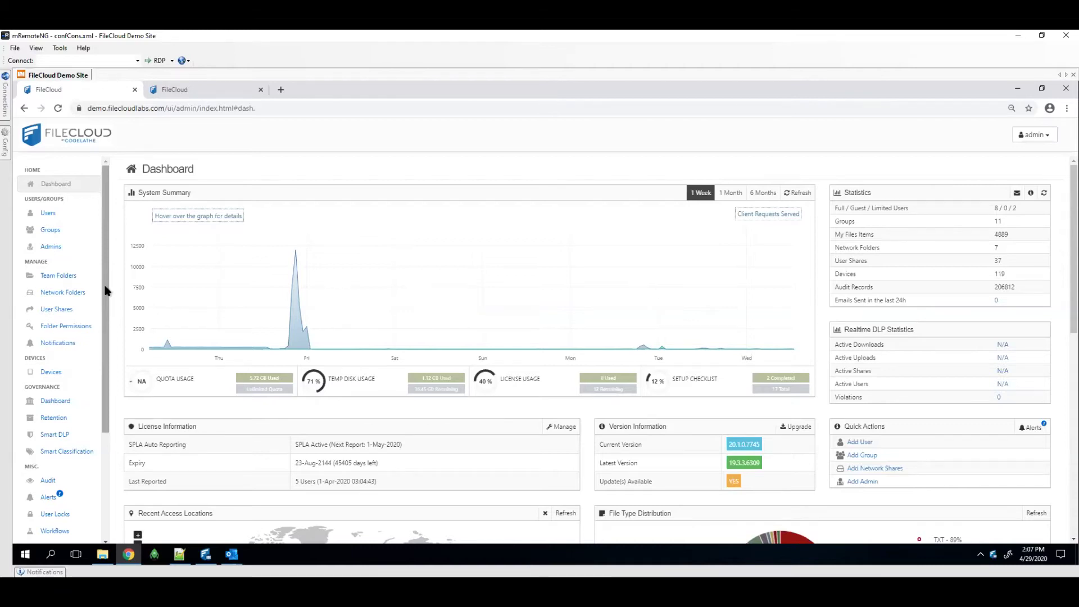
# Make SAML the default SSO type under Settings > SSO
pyautogui.scroll(-3, 84, 461)
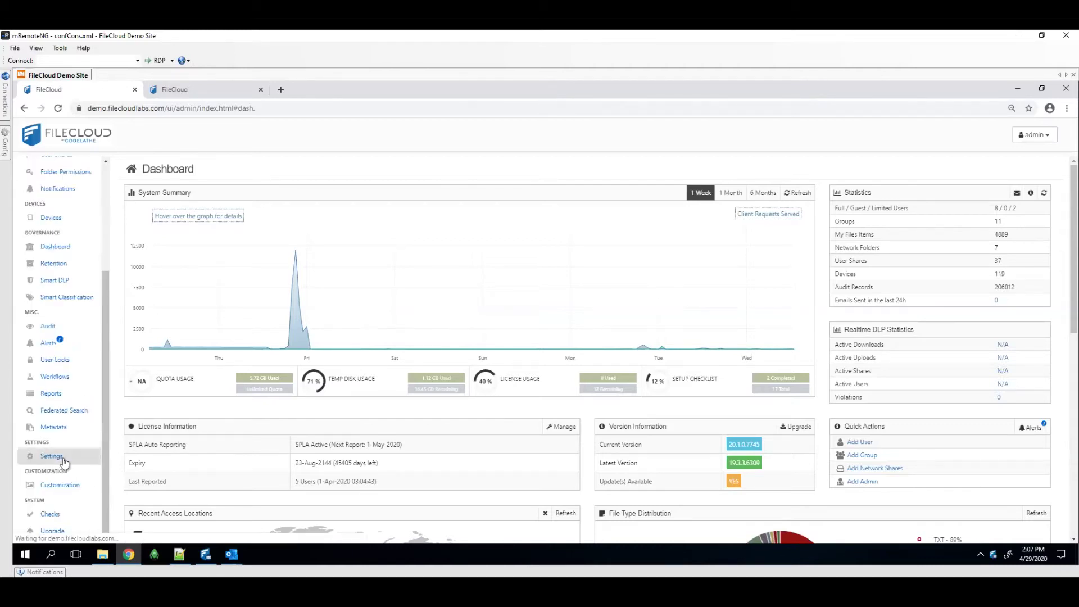
pyautogui.click(63, 458)
pyautogui.click(497, 176)
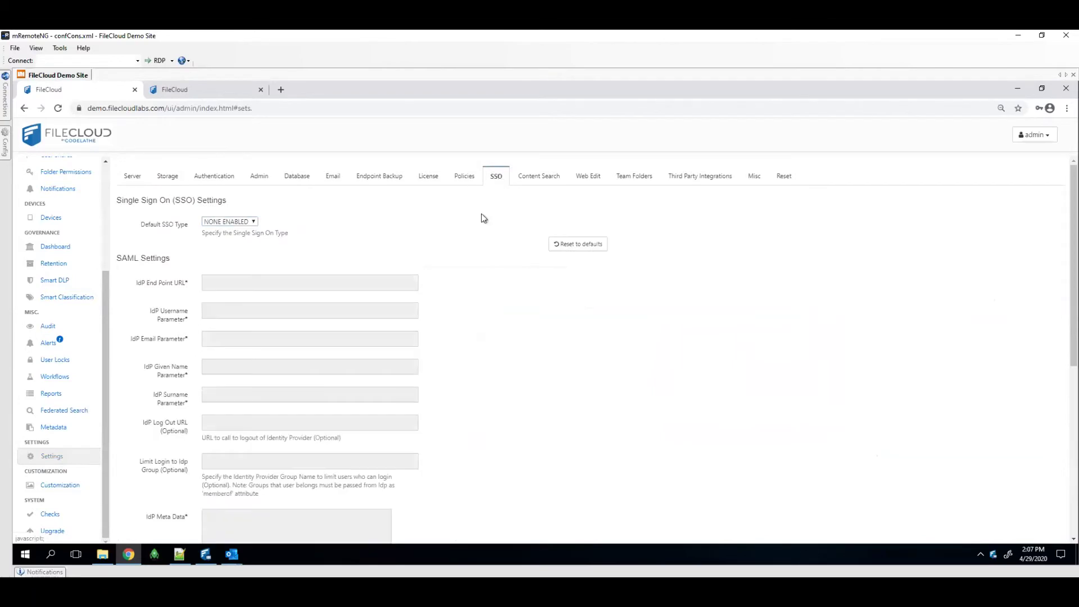
pyautogui.click(243, 223)
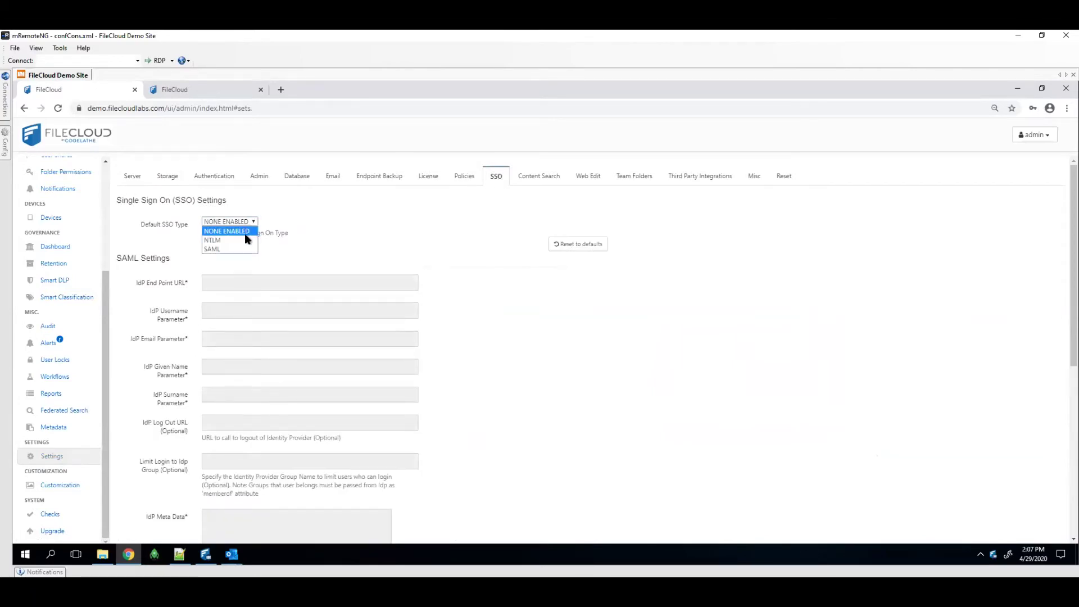
pyautogui.click(238, 243)
# Bring the idpconfig-sample.php file in Notepad++ to the front
pyautogui.scroll(-1, 301, 343)
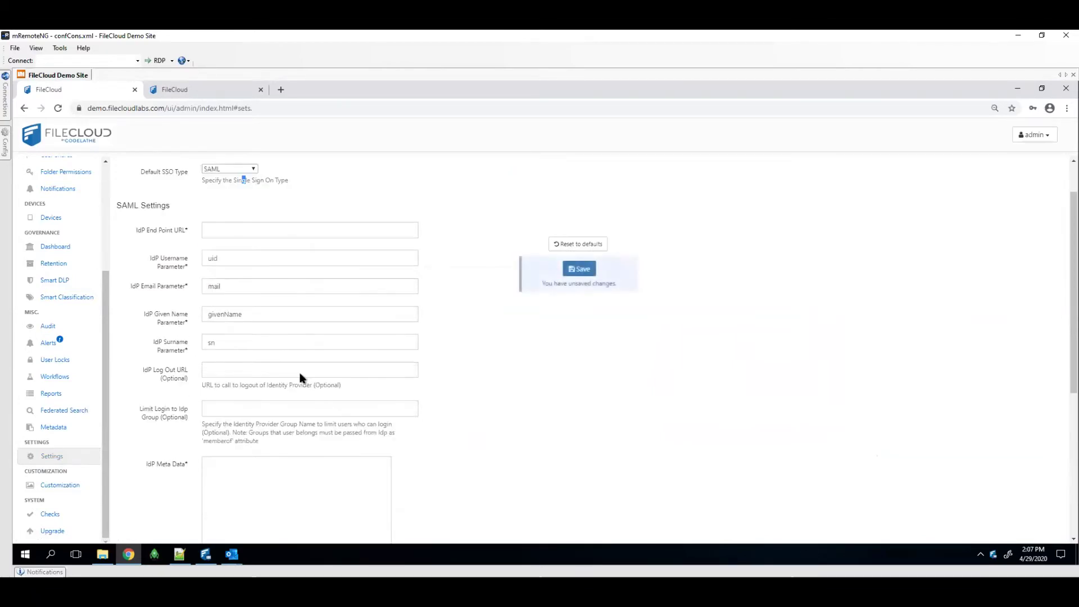
pyautogui.moveTo(180, 553)
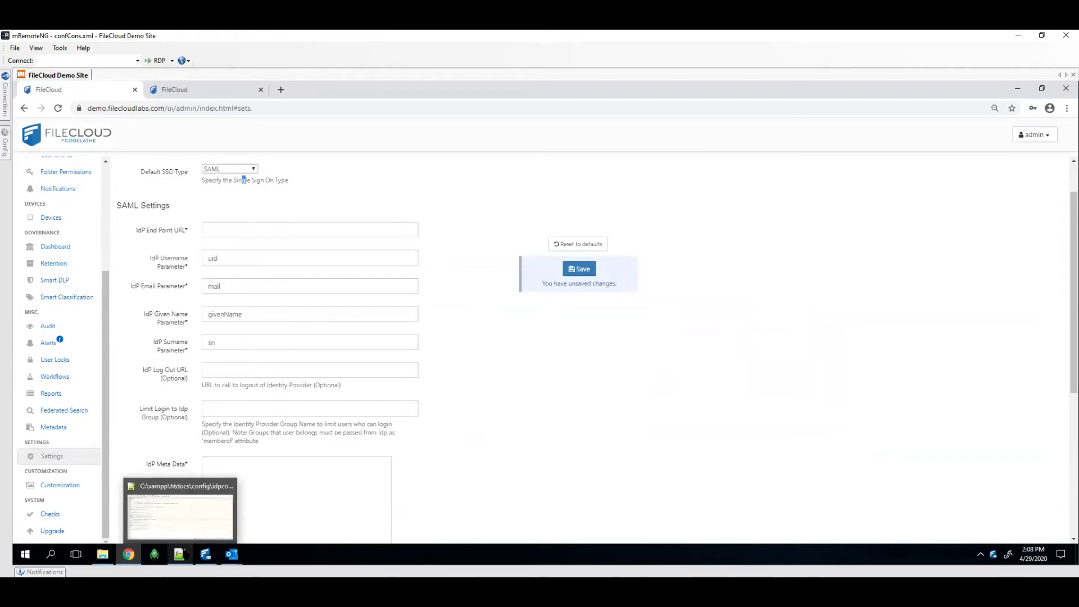
pyautogui.click(180, 525)
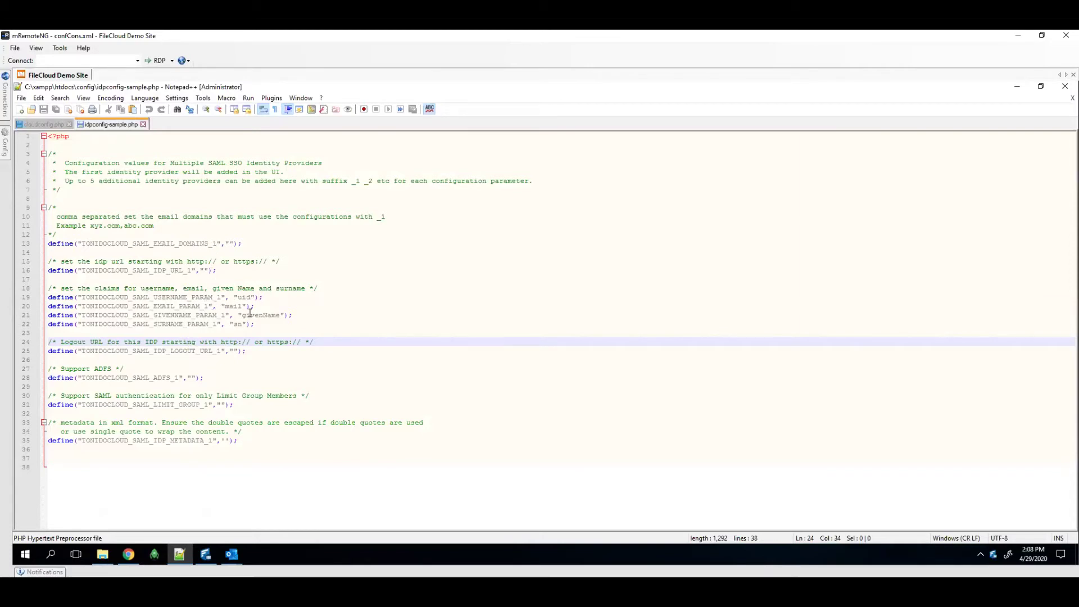
# Minimize Notepad++ to return to FileCloud's SAML settings
pyautogui.click(1018, 89)
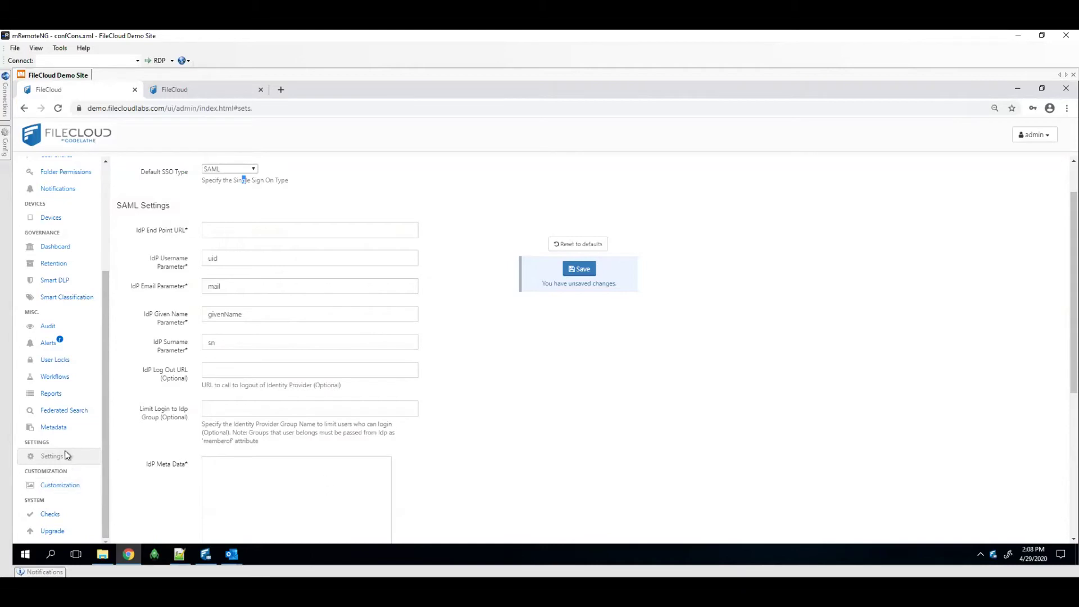
# Review the Microsoft Office Tag metadata set and close it without saving
pyautogui.click(52, 427)
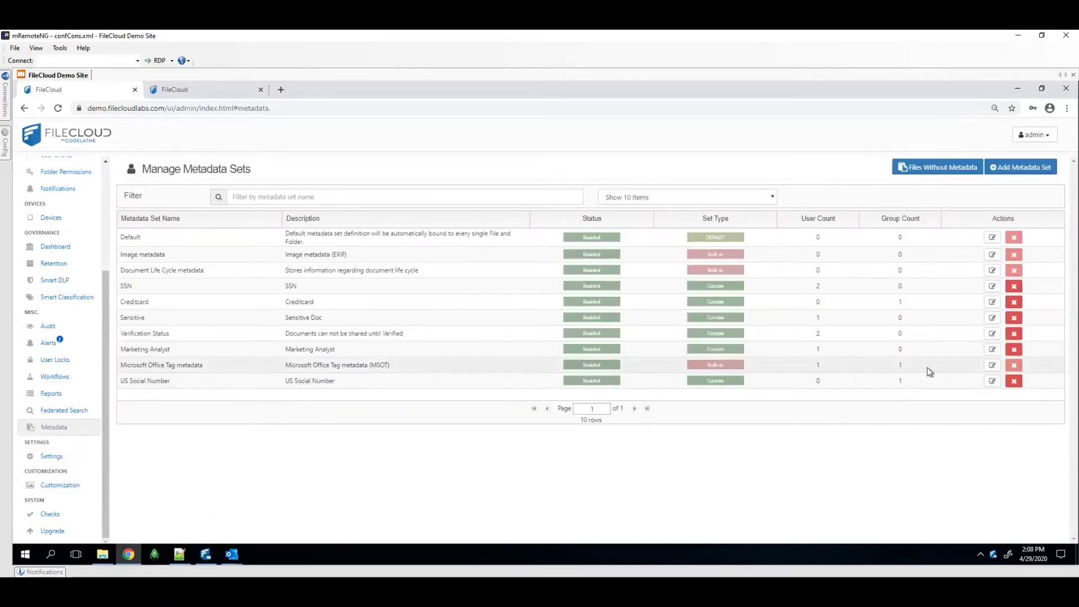
pyautogui.click(992, 365)
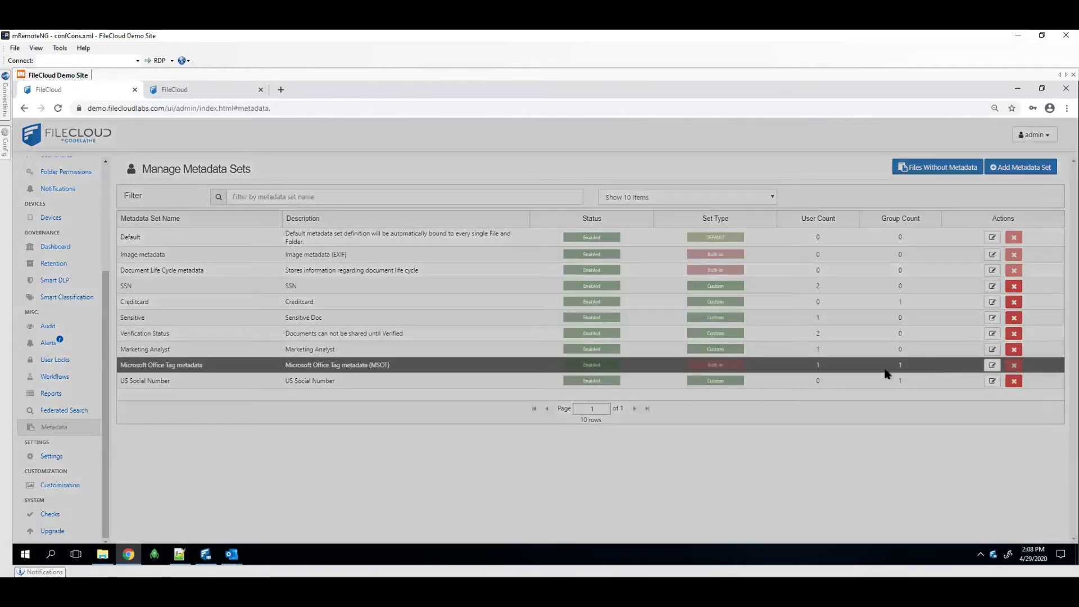
pyautogui.scroll(-2, 774, 415)
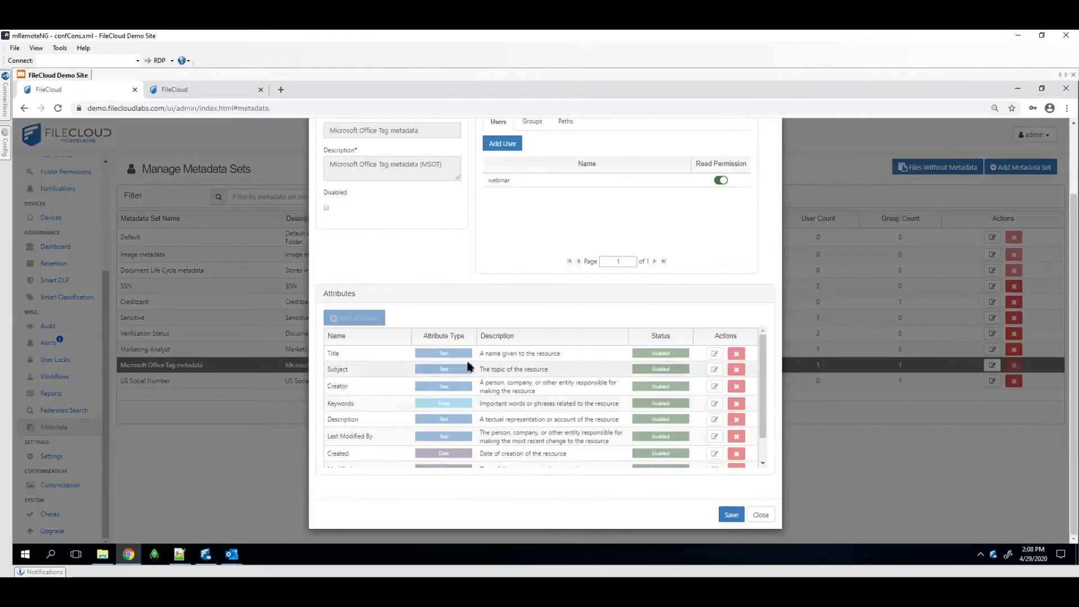
pyautogui.moveTo(761, 380); pyautogui.dragTo(727, 372)
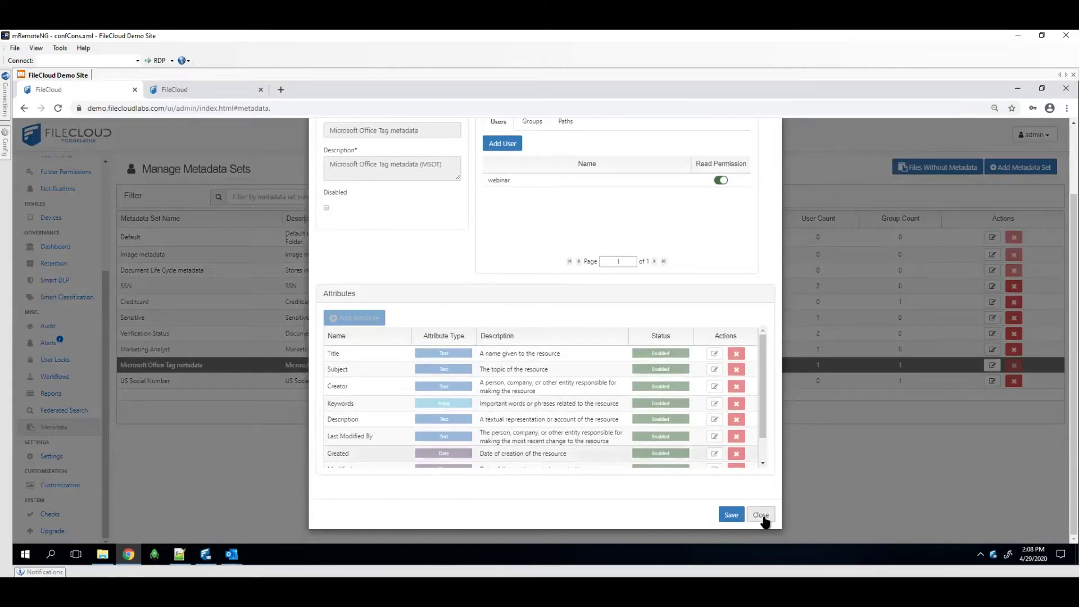
pyautogui.scroll(1, 517, 207)
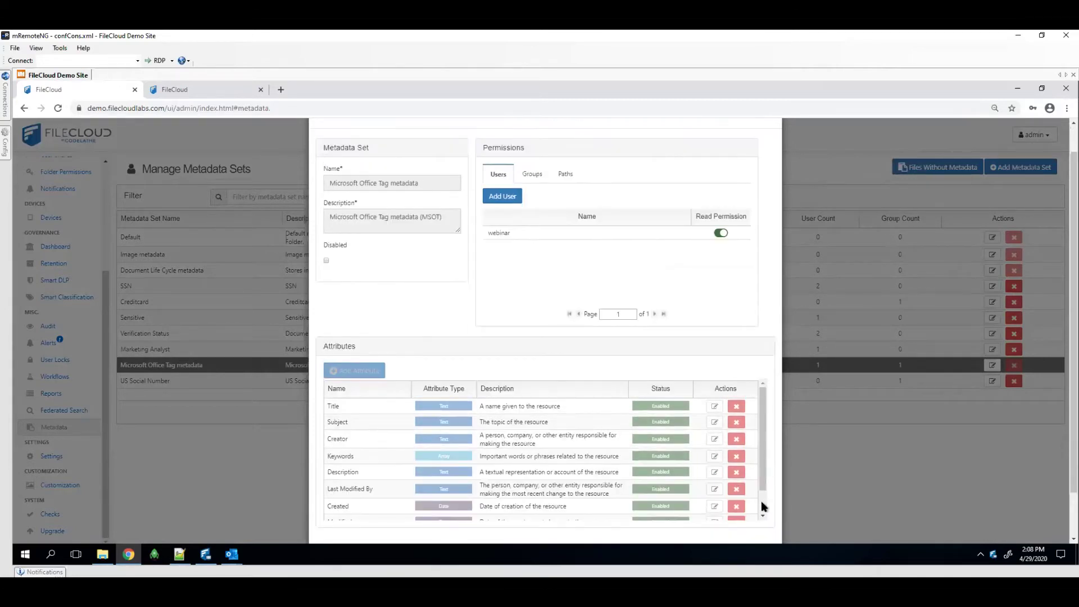
pyautogui.scroll(-2, 760, 495)
pyautogui.click(761, 513)
# Change 'admin' to 'core' in the address to load the user portal
pyautogui.click(188, 108)
pyautogui.doubleClick(186, 107)
pyautogui.write('core')
pyautogui.press('Return')
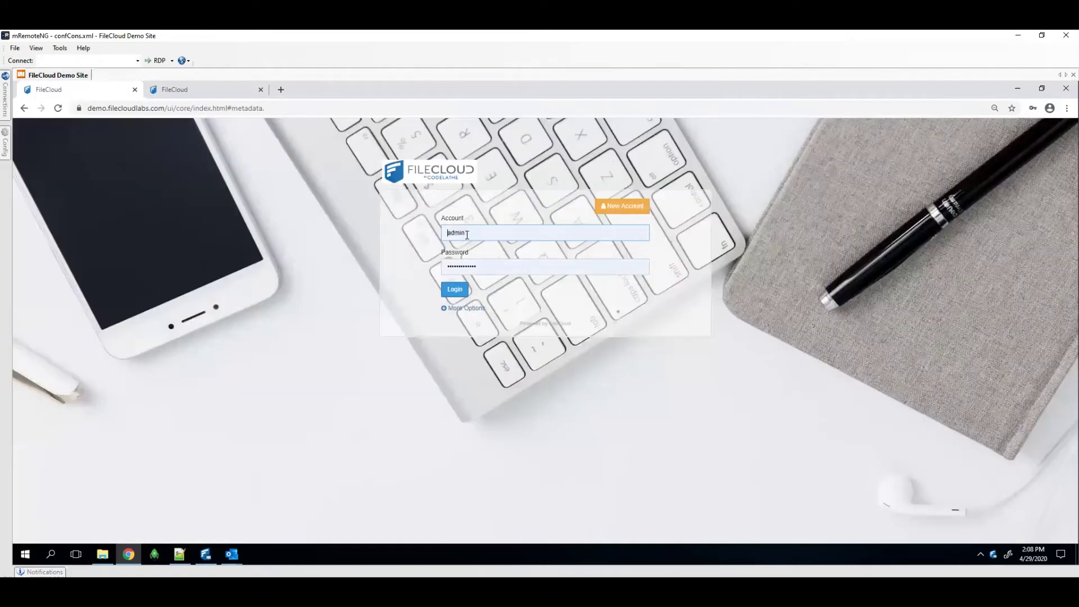
# Log in to the user portal with the saved user account from autofill
pyautogui.click(466, 235)
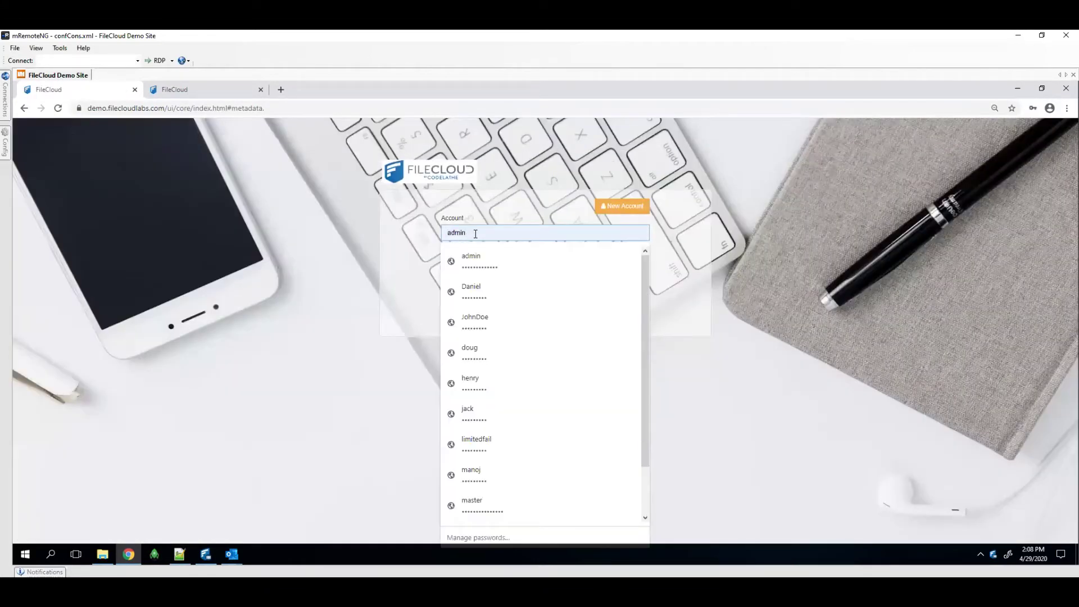
pyautogui.hotkey('ctrl', 'a')
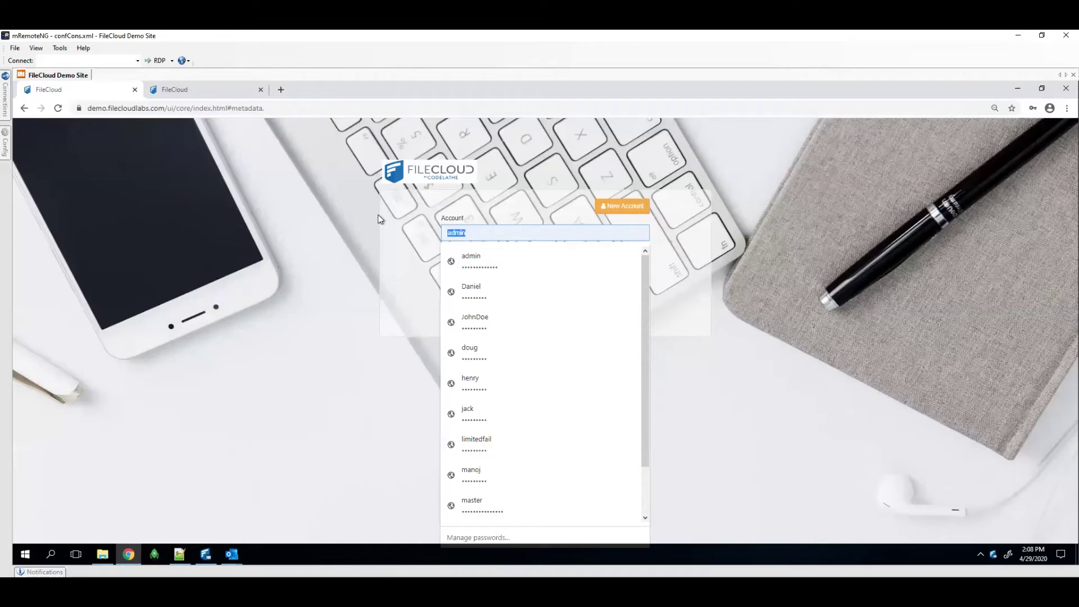
pyautogui.write('web')
pyautogui.press('Down')
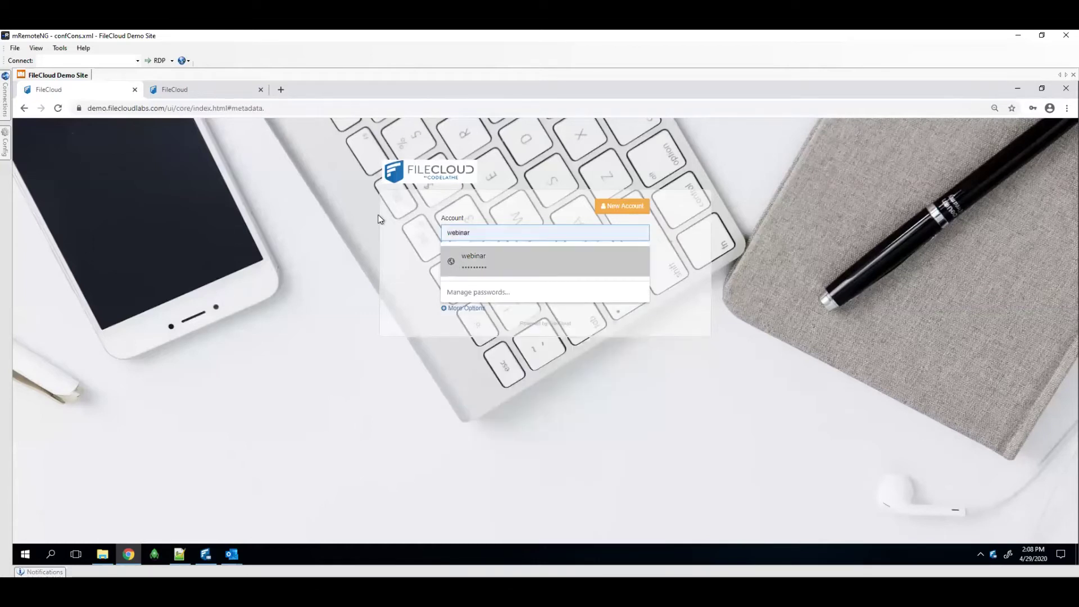
pyautogui.click(469, 261)
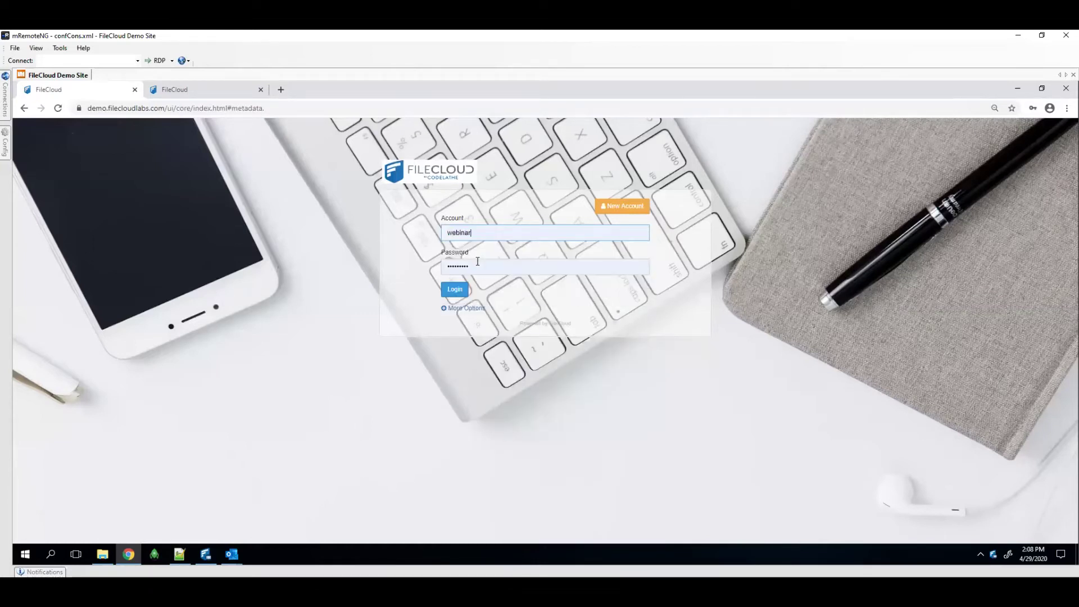
pyautogui.click(454, 289)
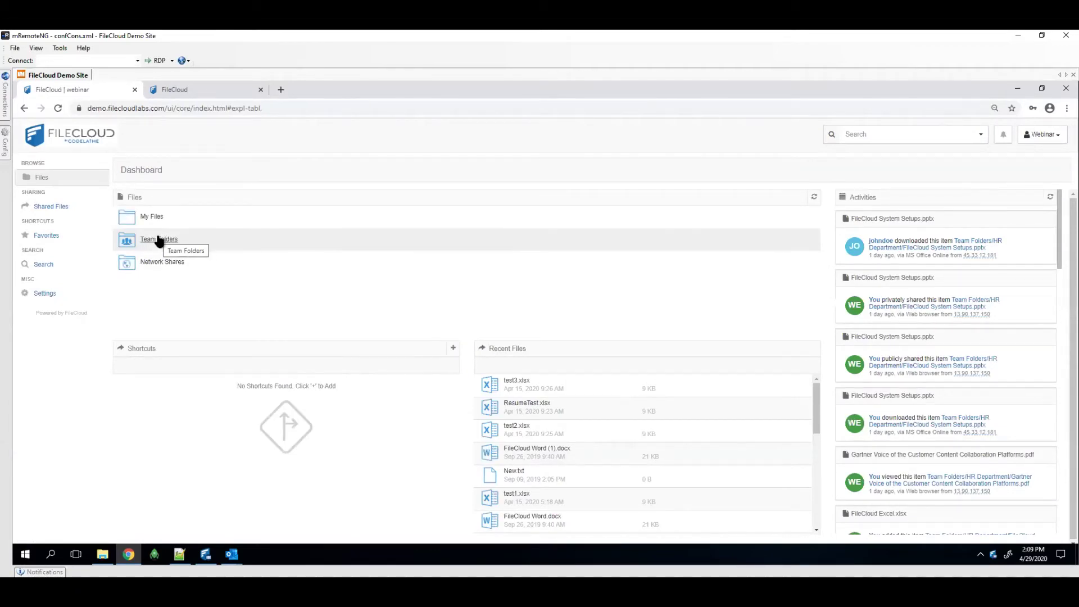
# In My Files, view the metadata attached to Welcome to 20.1.docx
pyautogui.click(156, 217)
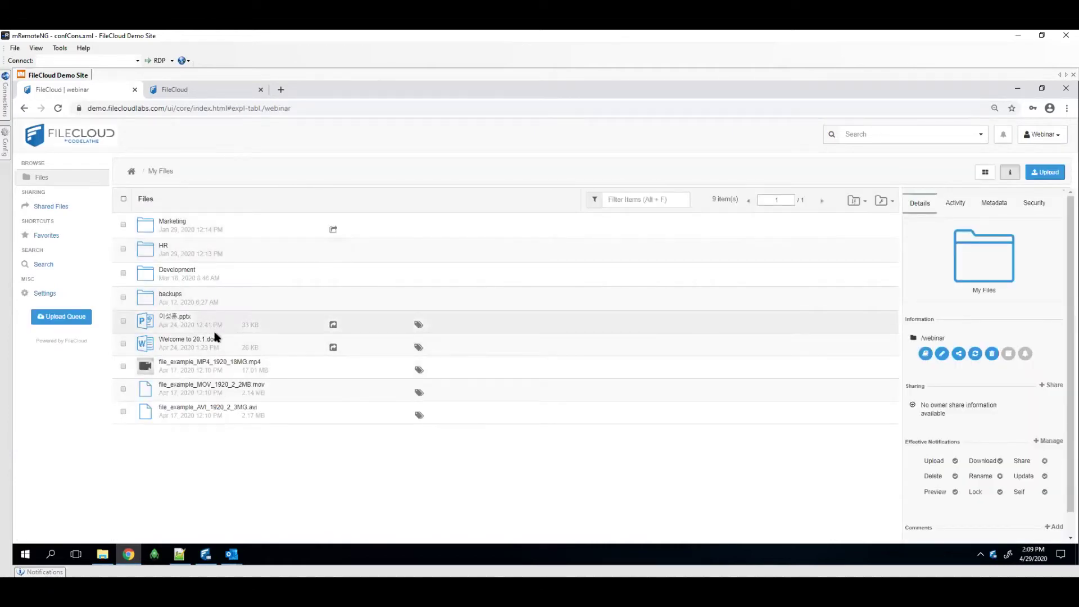
pyautogui.click(220, 344)
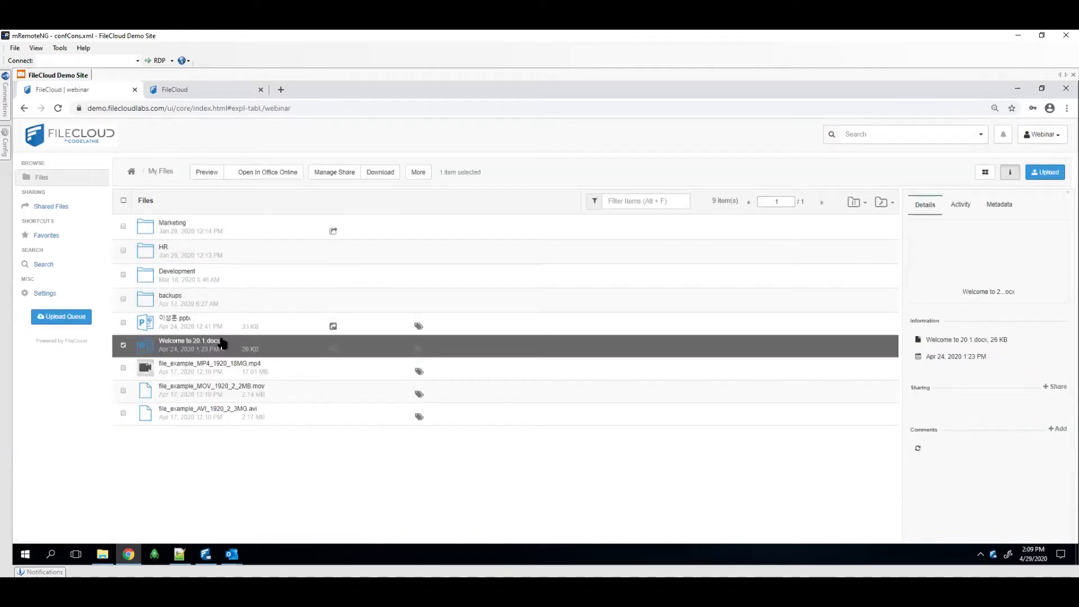
pyautogui.click(992, 205)
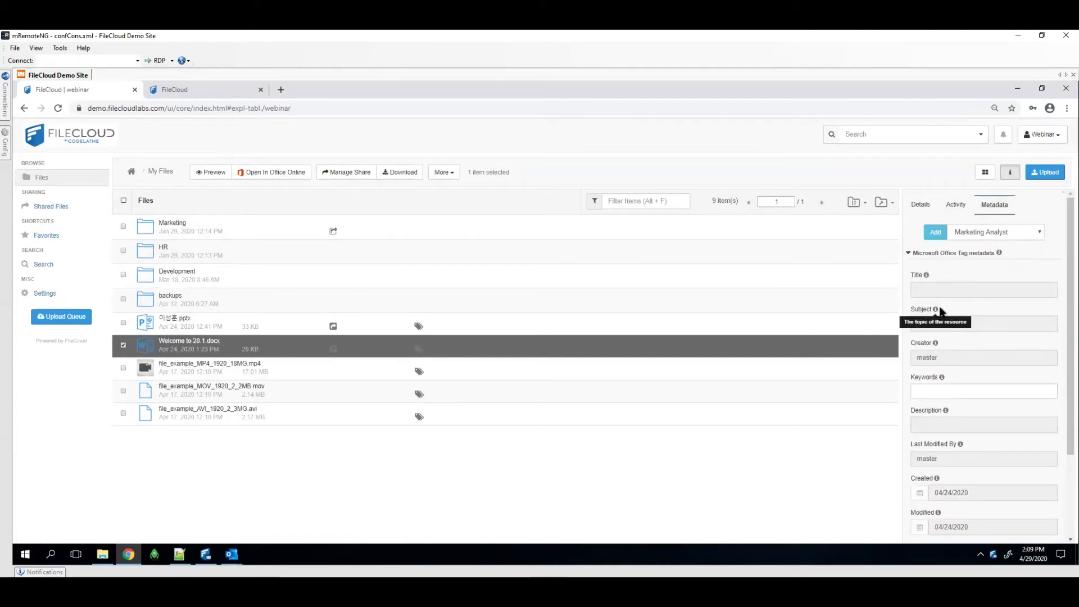
pyautogui.scroll(-2, 948, 350)
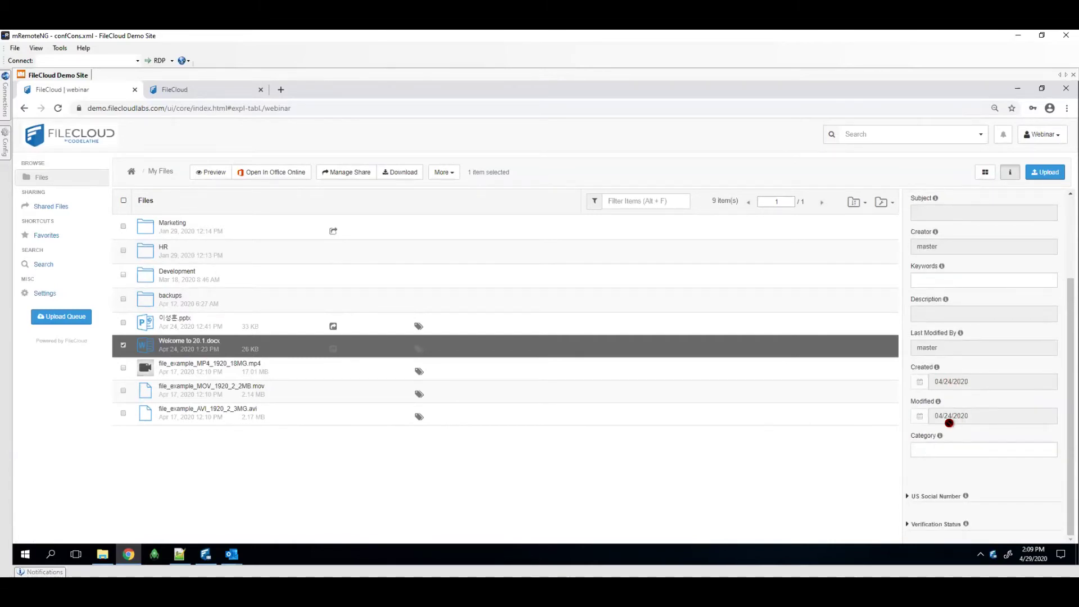
pyautogui.scroll(2, 971, 429)
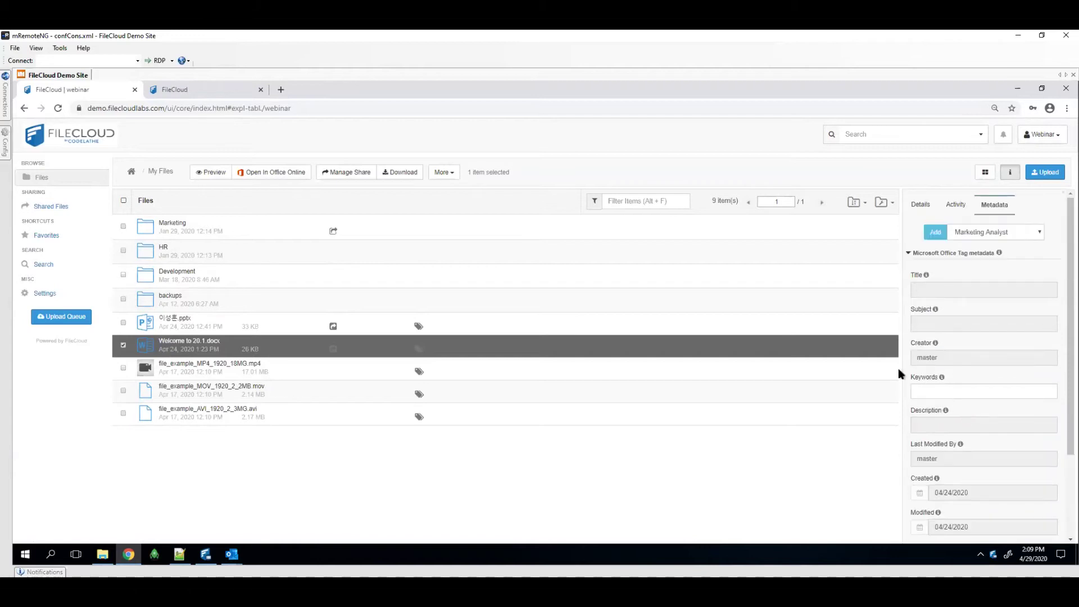
# View the Korean-named PowerPoint file's Microsoft Office Tag metadata, titled PowerPoint Presentation
pyautogui.click(187, 325)
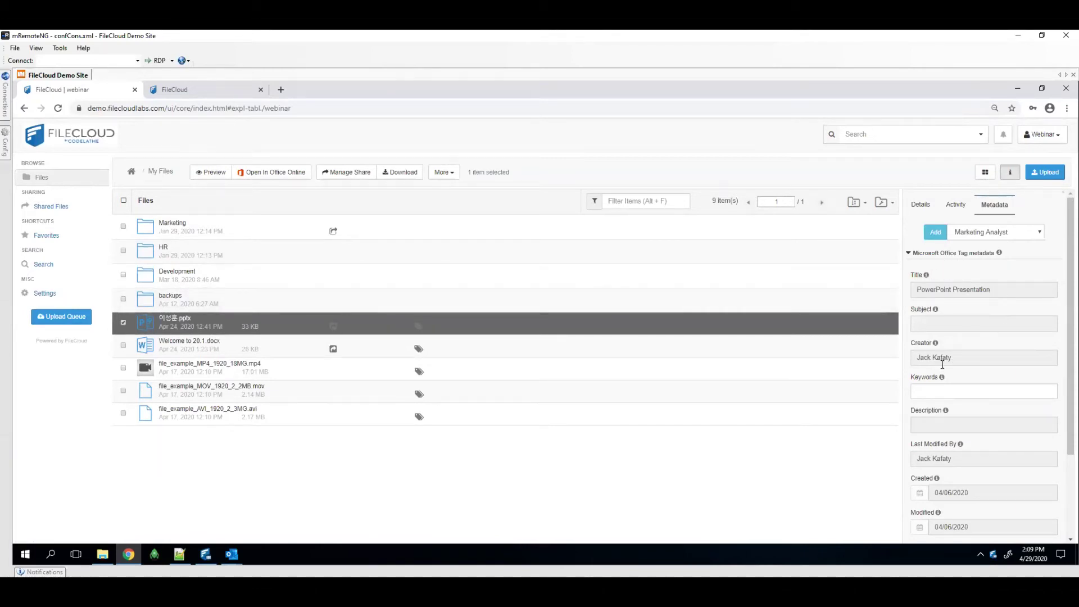
pyautogui.scroll(-3, 943, 364)
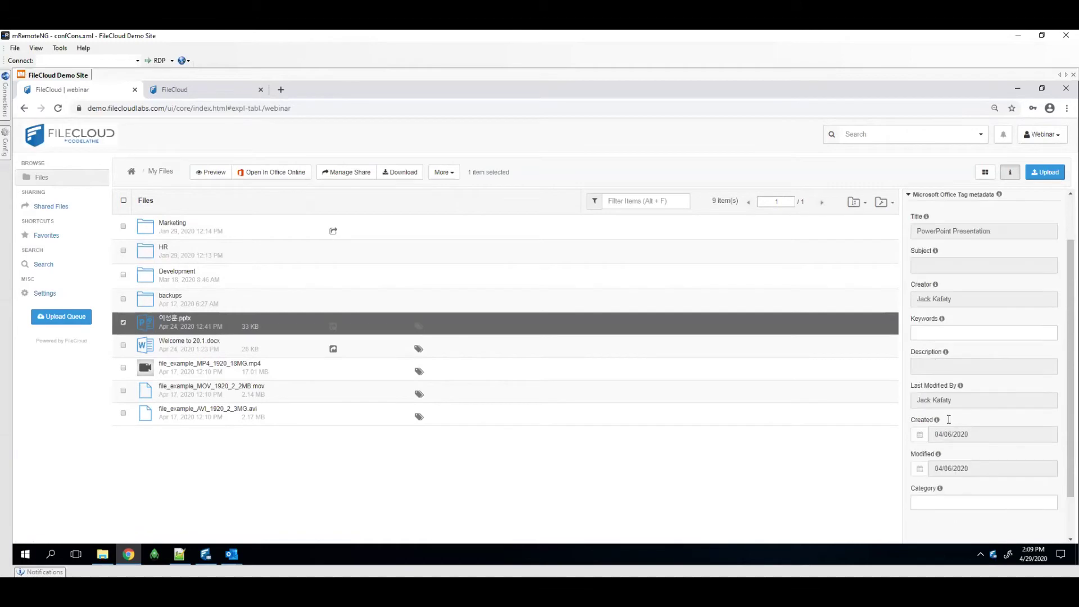
pyautogui.scroll(3, 948, 419)
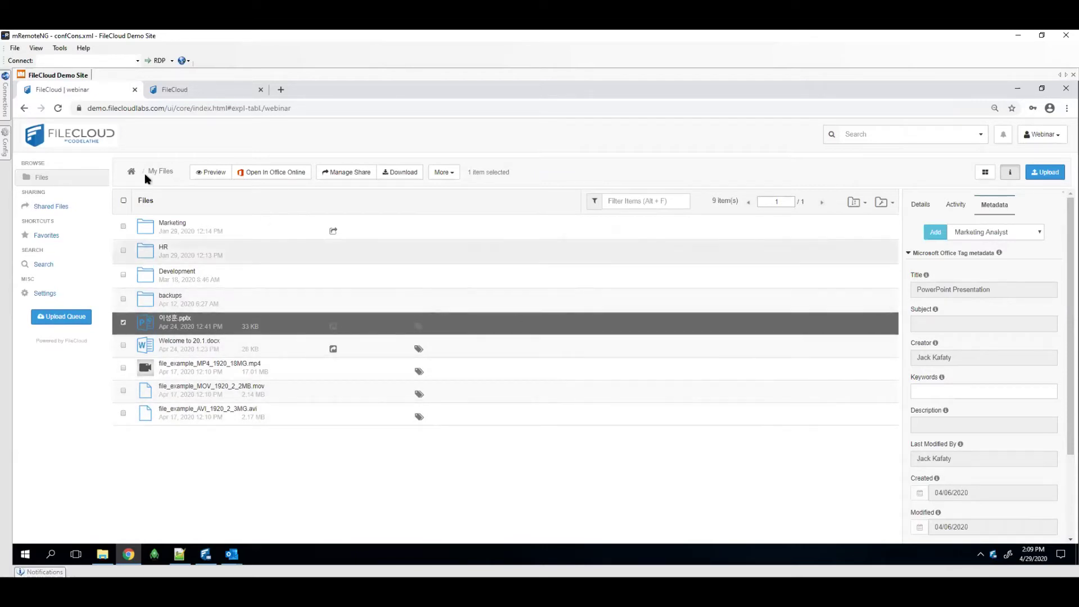
pyautogui.doubleClick(186, 109)
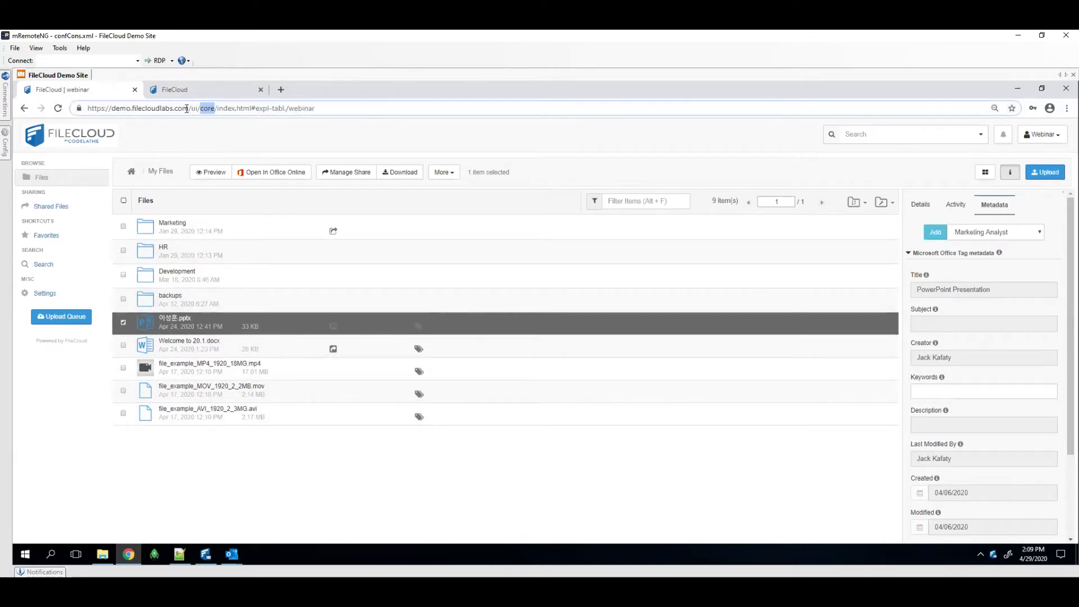
# Return to the admin portal and open the adeltest.png notification rule
pyautogui.write('admin')
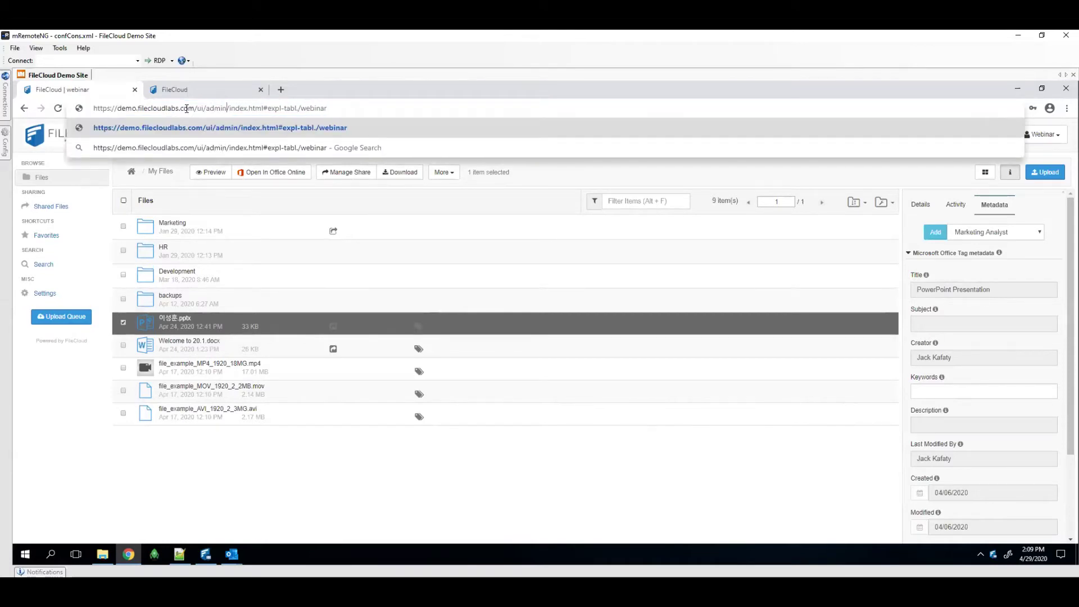
pyautogui.press('Return')
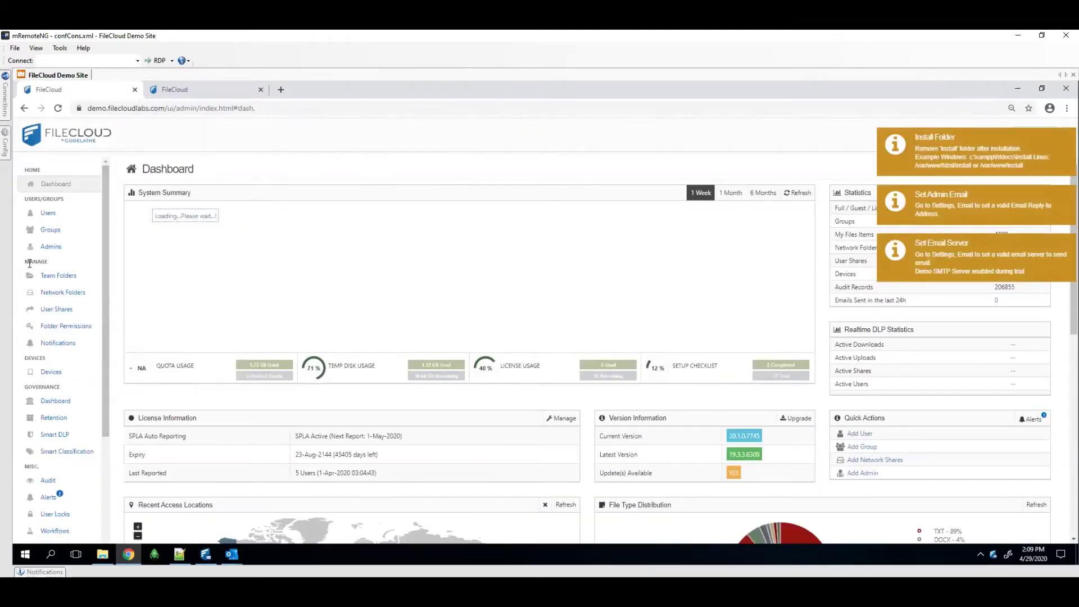
pyautogui.click(59, 344)
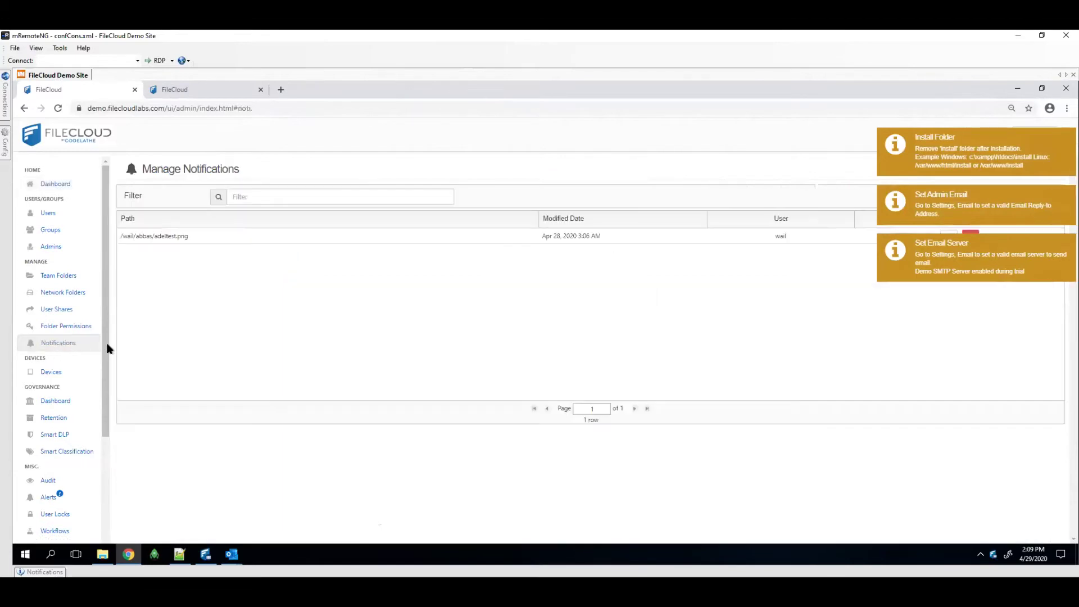
pyautogui.click(909, 163)
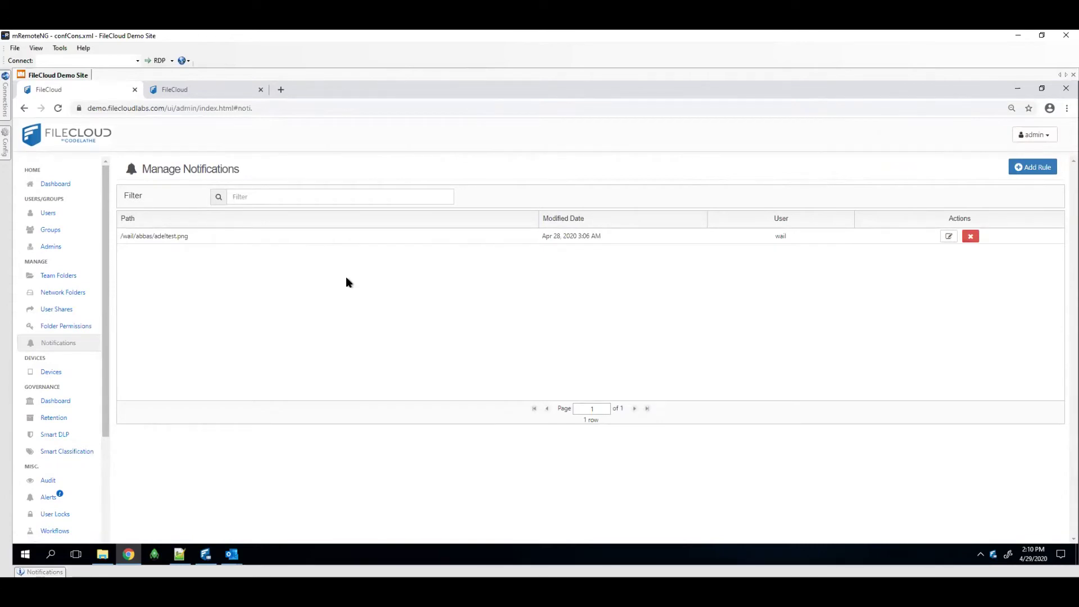
pyautogui.click(948, 236)
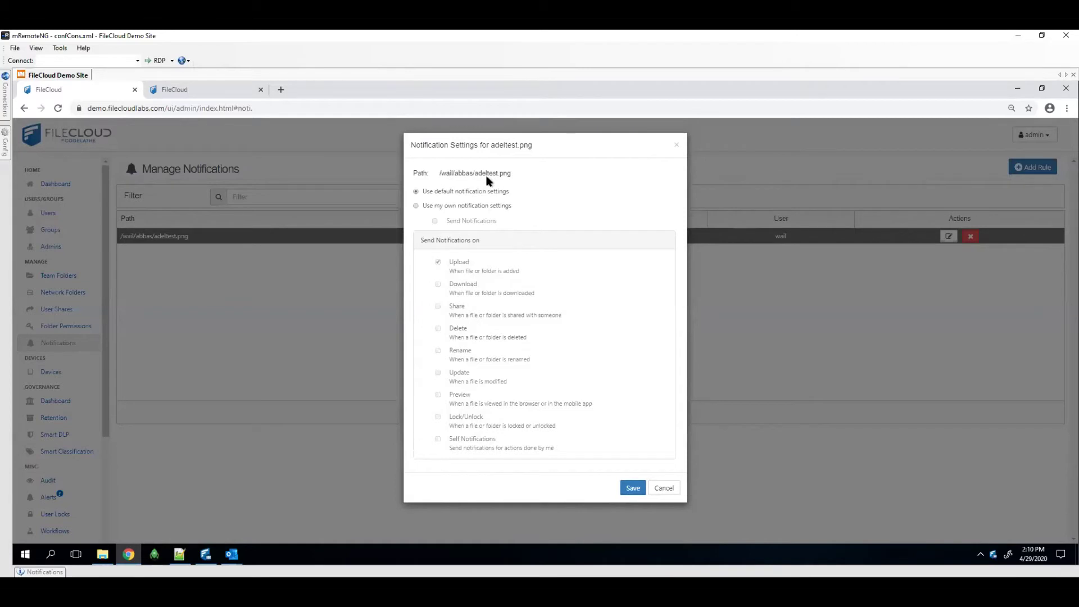
pyautogui.click(417, 206)
pyautogui.click(437, 351)
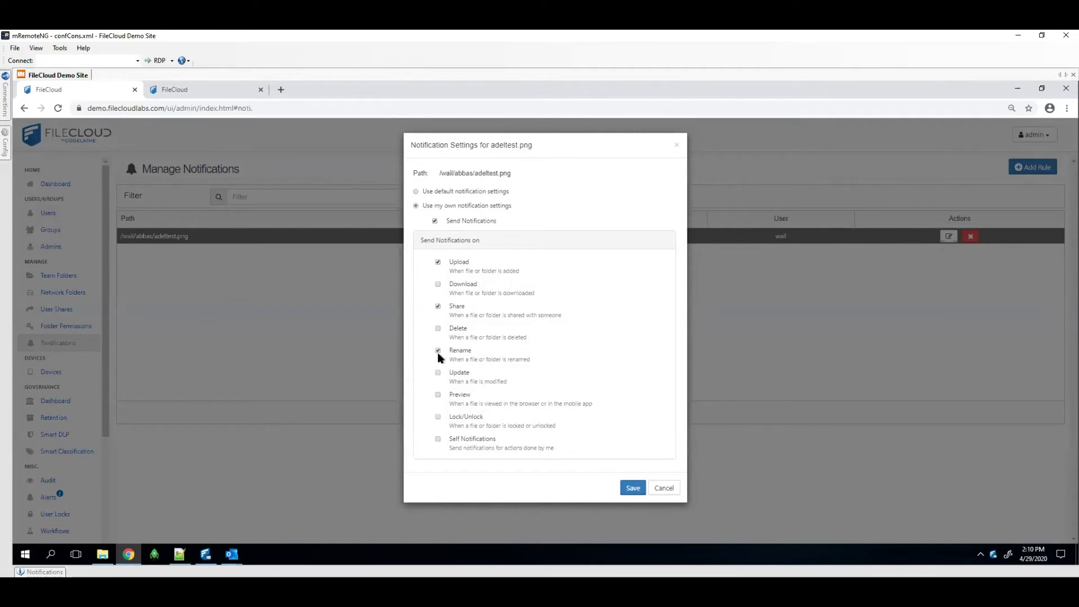
pyautogui.click(439, 418)
pyautogui.click(665, 489)
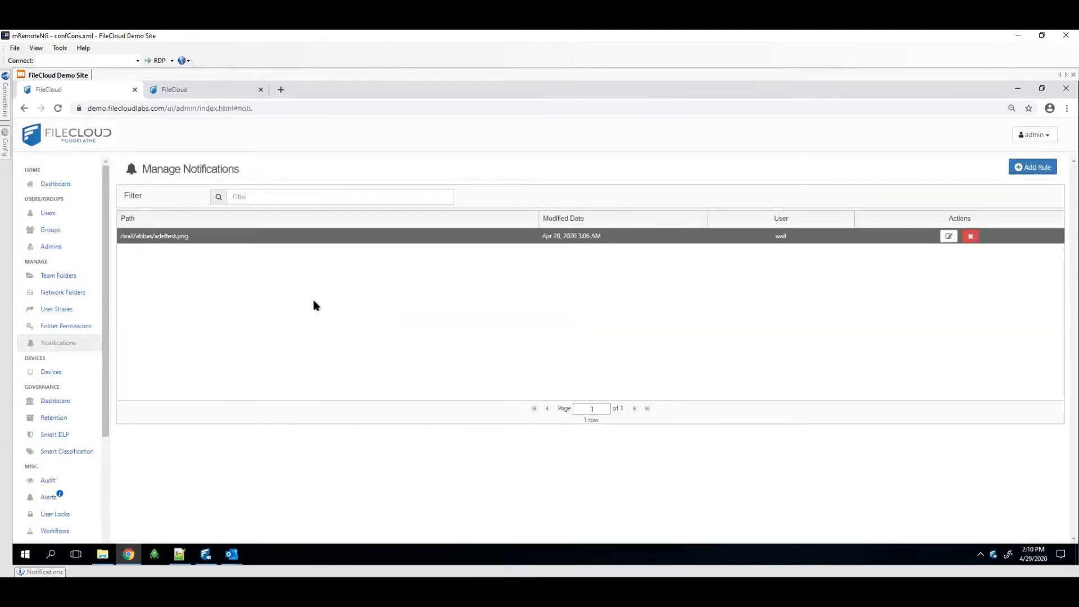
pyautogui.click(1041, 166)
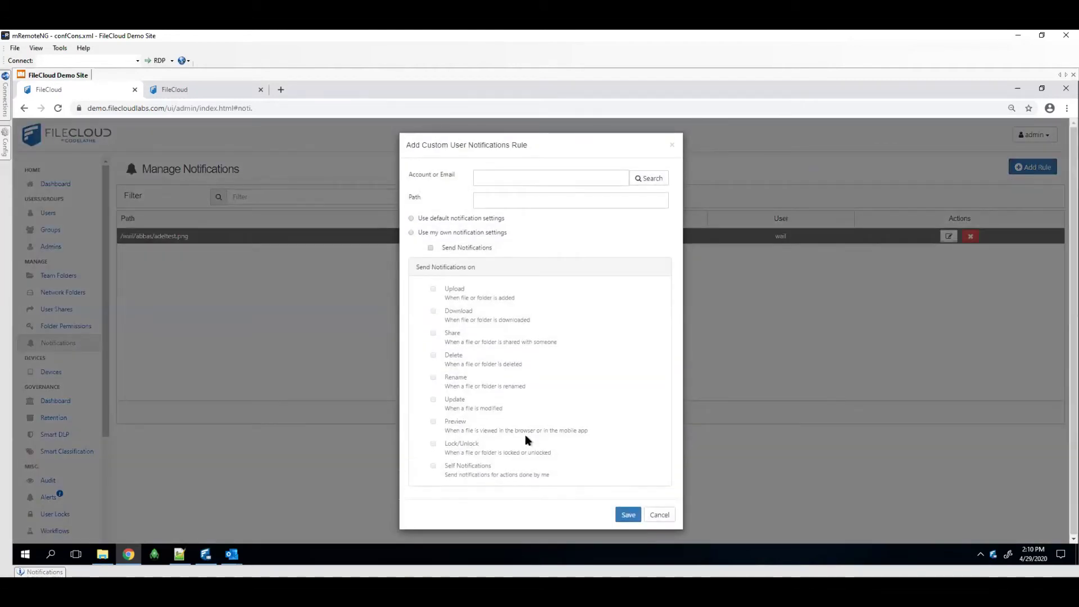
pyautogui.write('wail')
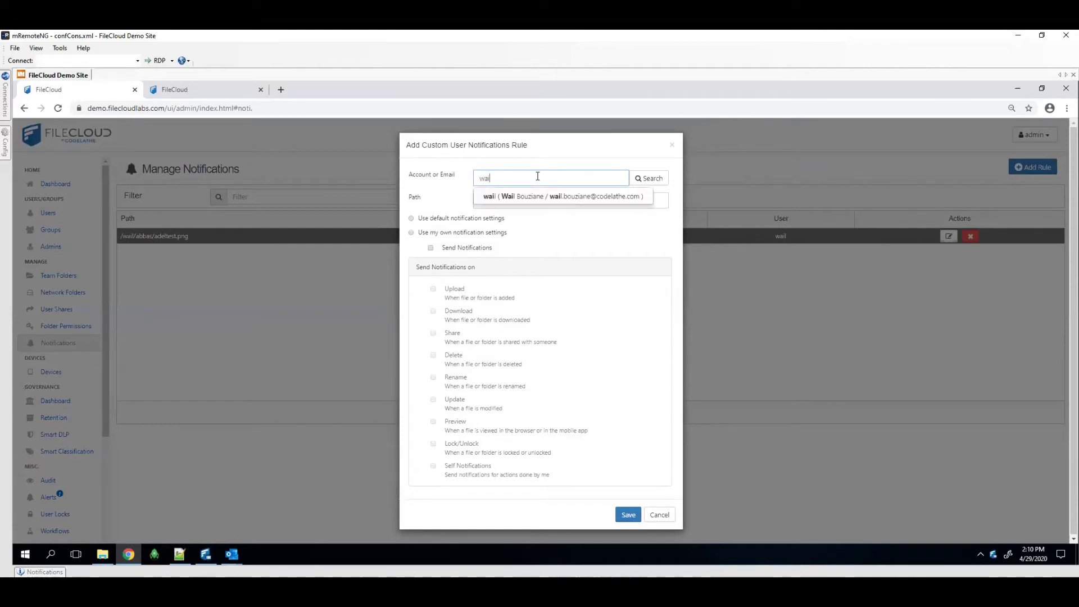
pyautogui.click(525, 196)
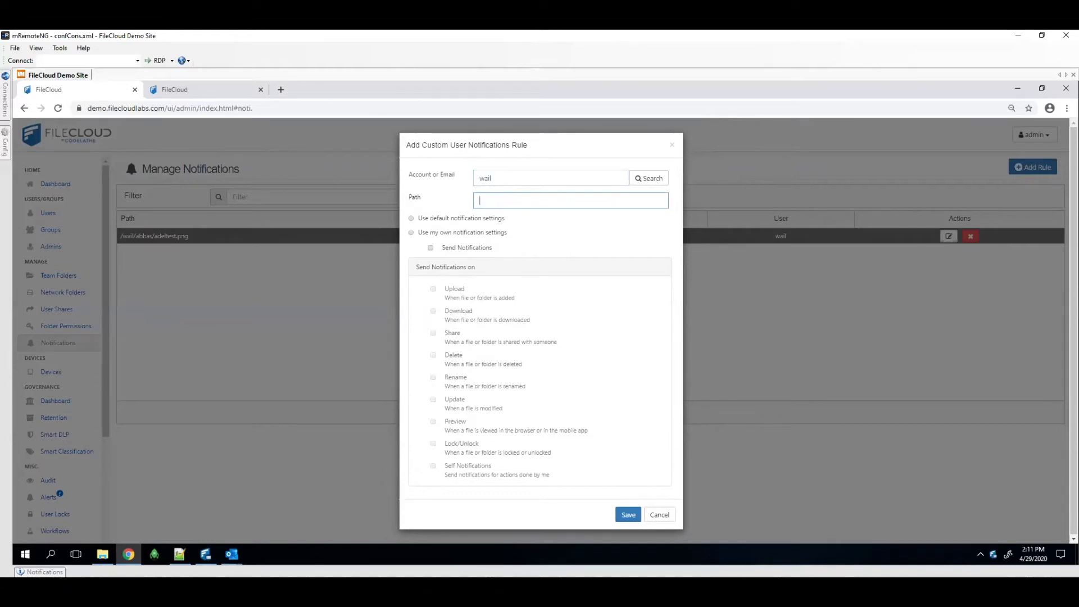
pyautogui.write('teamfolder/folderx/Y')
pyautogui.click(413, 236)
pyautogui.click(410, 233)
pyautogui.click(431, 248)
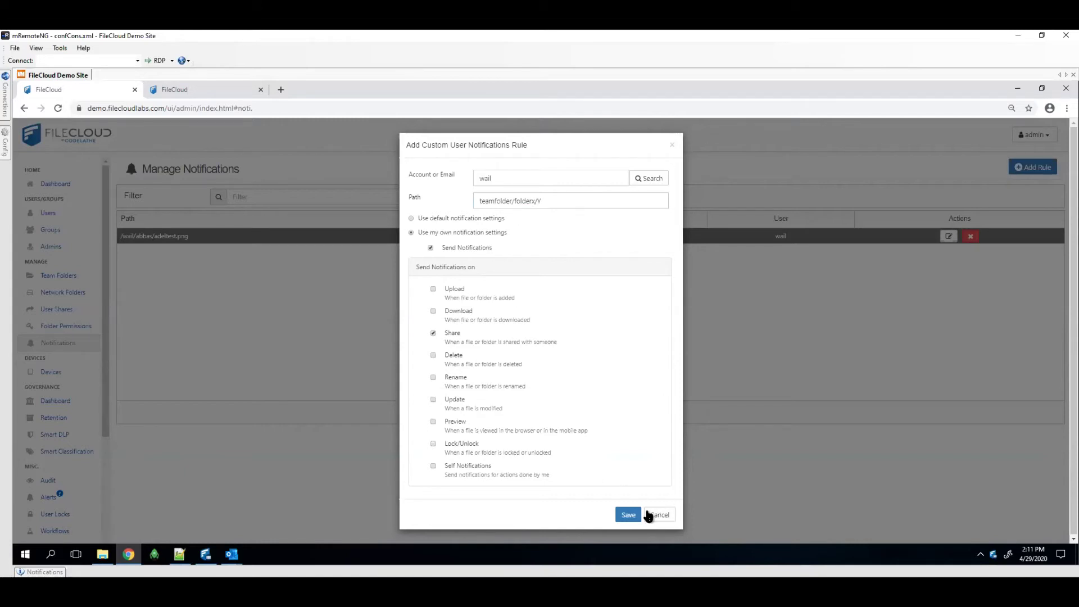
pyautogui.click(696, 470)
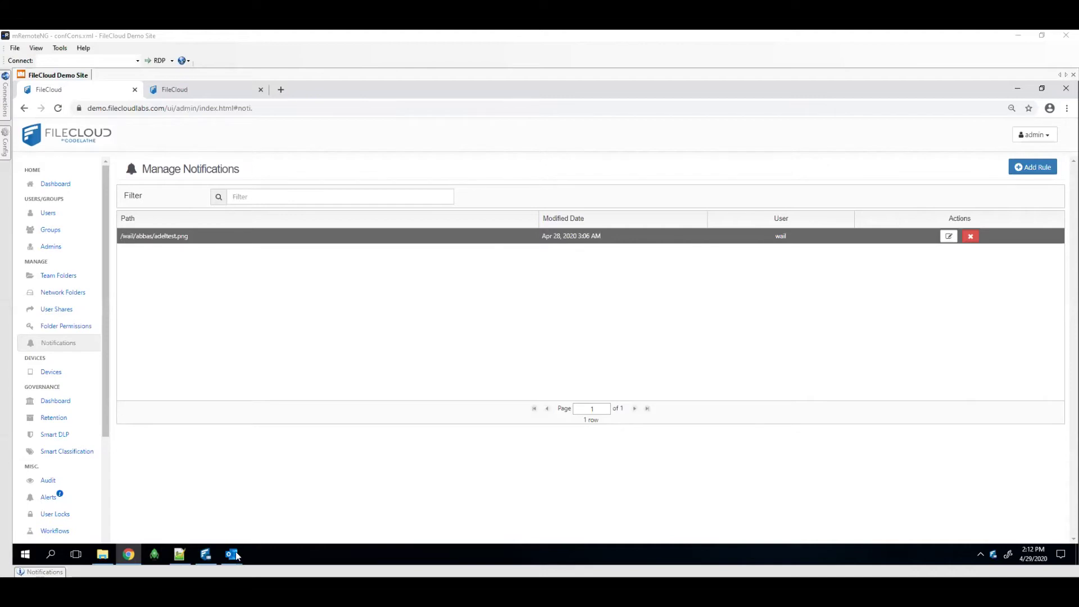
pyautogui.moveTo(236, 555)
pyautogui.click(258, 524)
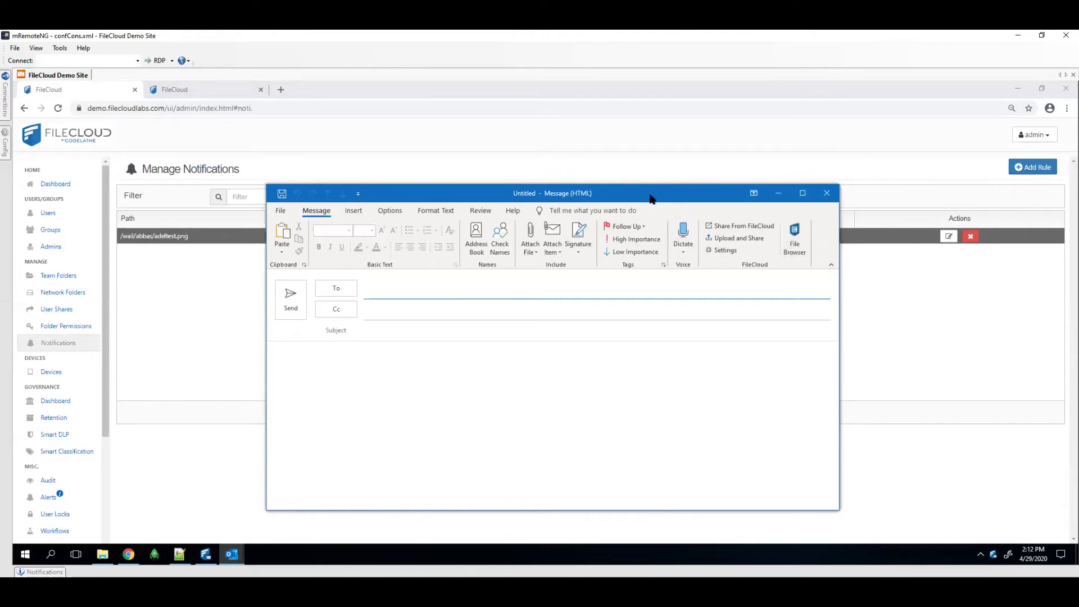
pyautogui.moveTo(650, 198); pyautogui.dragTo(587, 201)
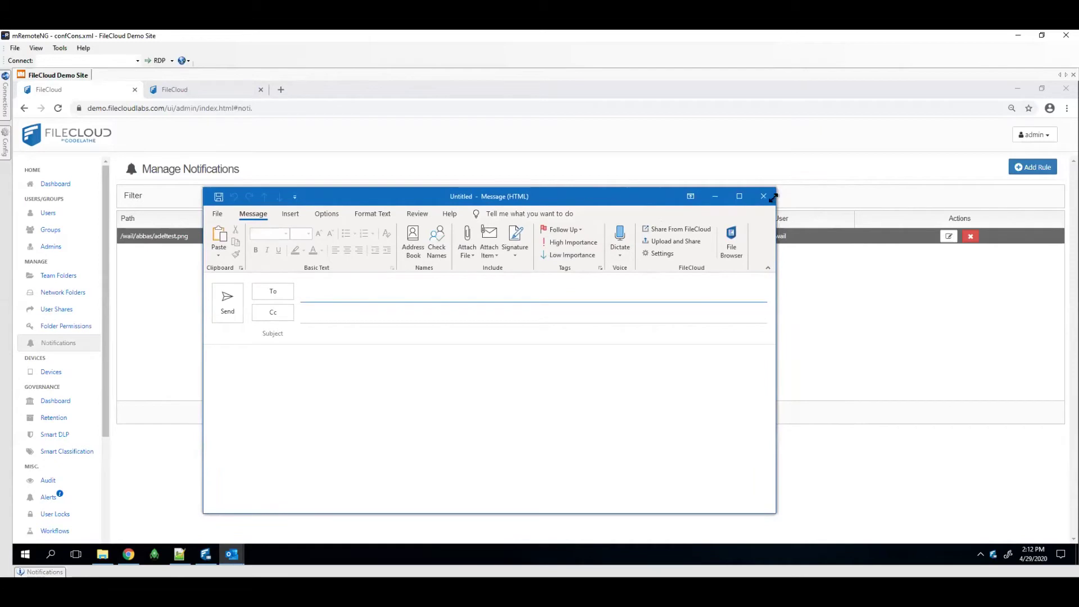
pyautogui.click(762, 196)
pyautogui.click(231, 555)
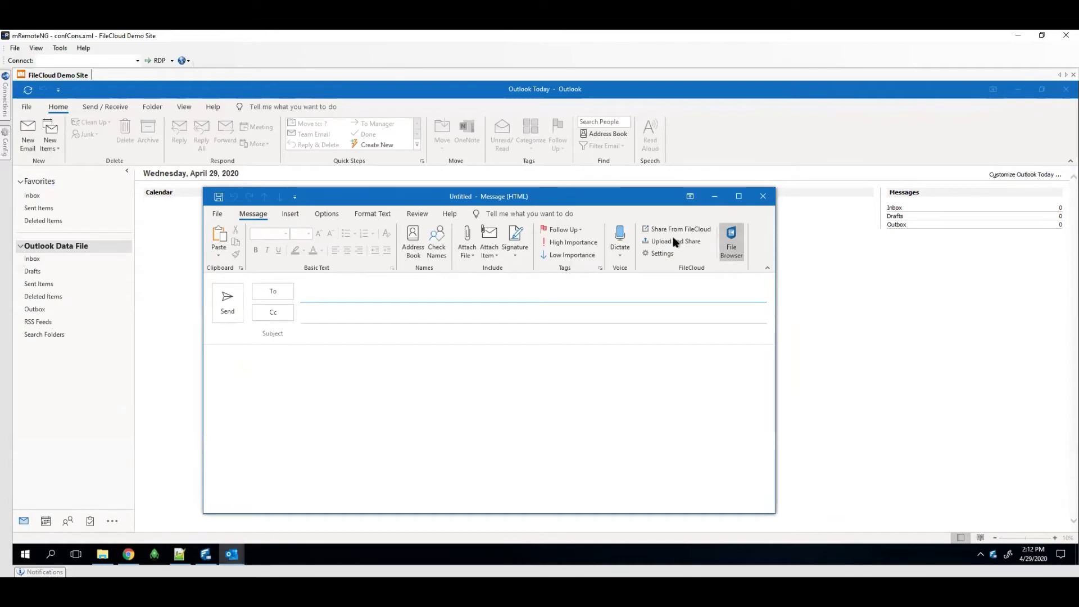
pyautogui.click(653, 253)
pyautogui.moveTo(194, 158); pyautogui.dragTo(487, 220)
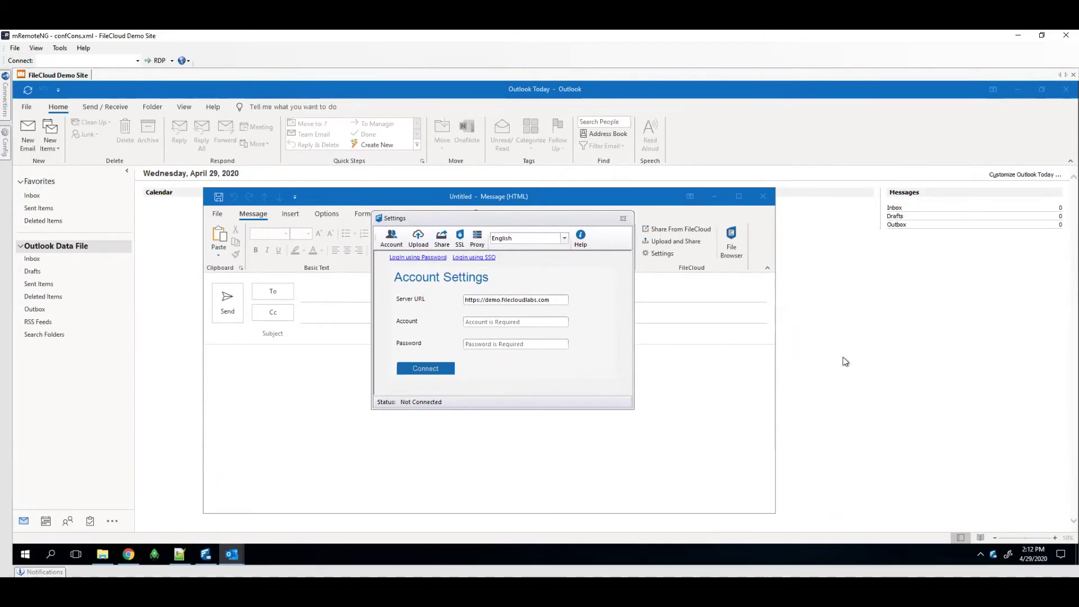
pyautogui.click(128, 554)
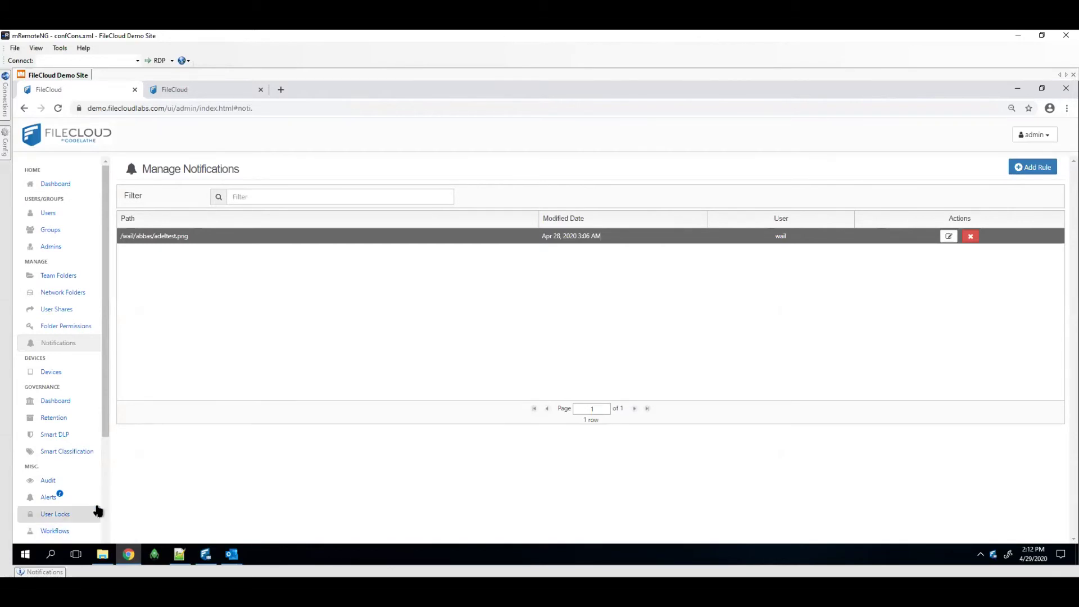
# List the files without metadata and page through to the last page
pyautogui.click(211, 93)
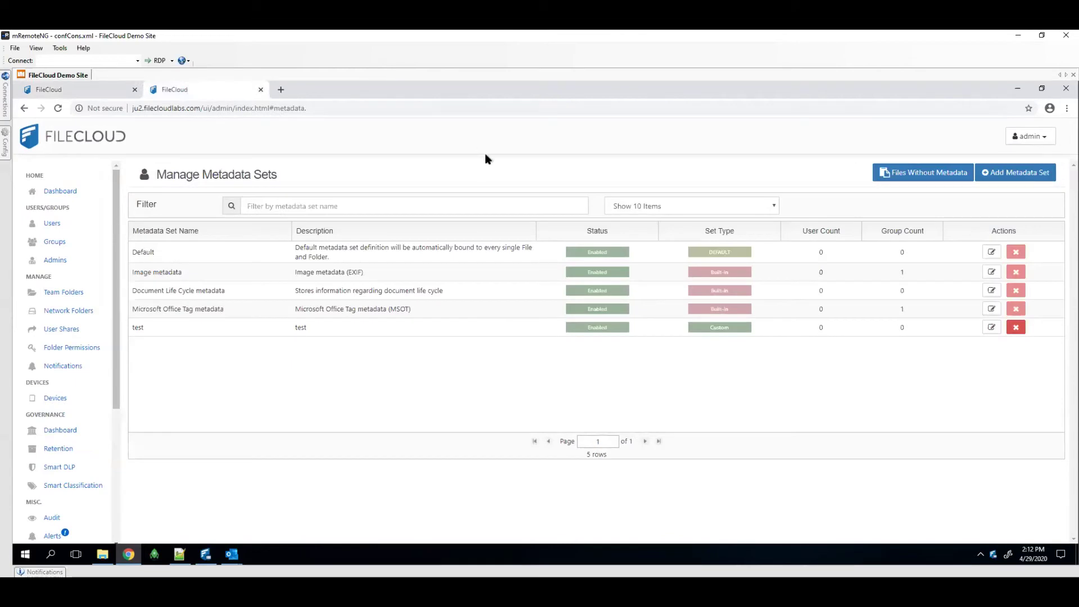
pyautogui.scroll(-3, 62, 433)
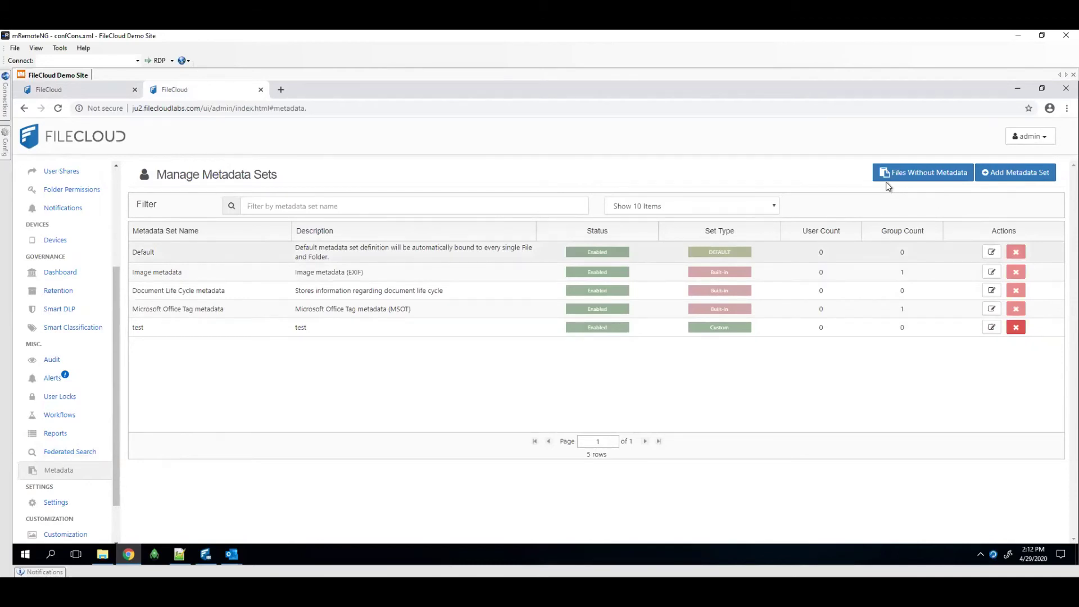
pyautogui.click(946, 179)
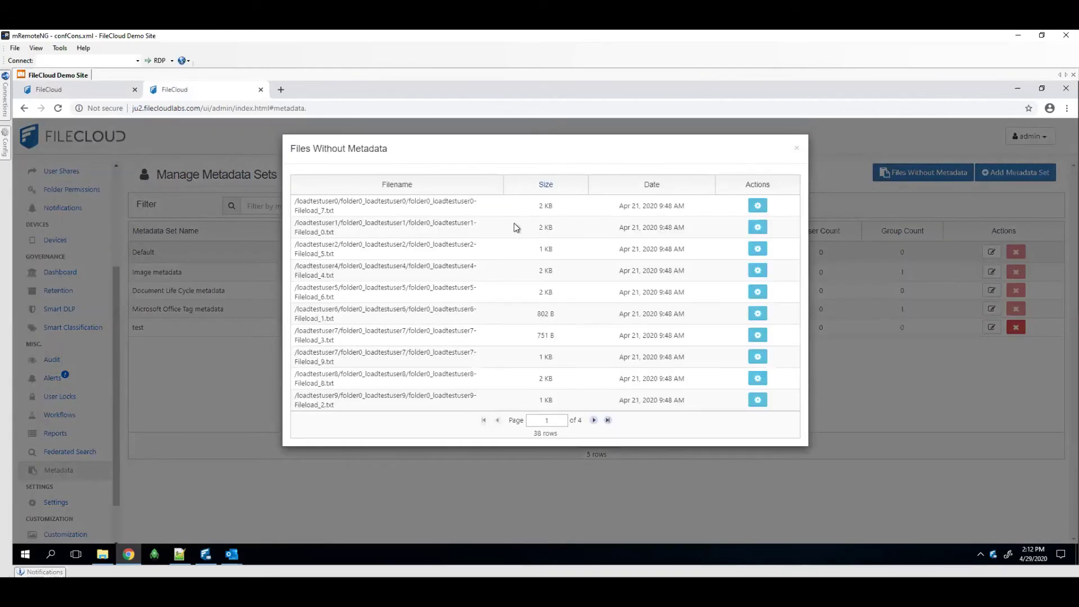
pyautogui.click(593, 420)
pyautogui.click(593, 420)
pyautogui.click(593, 420)
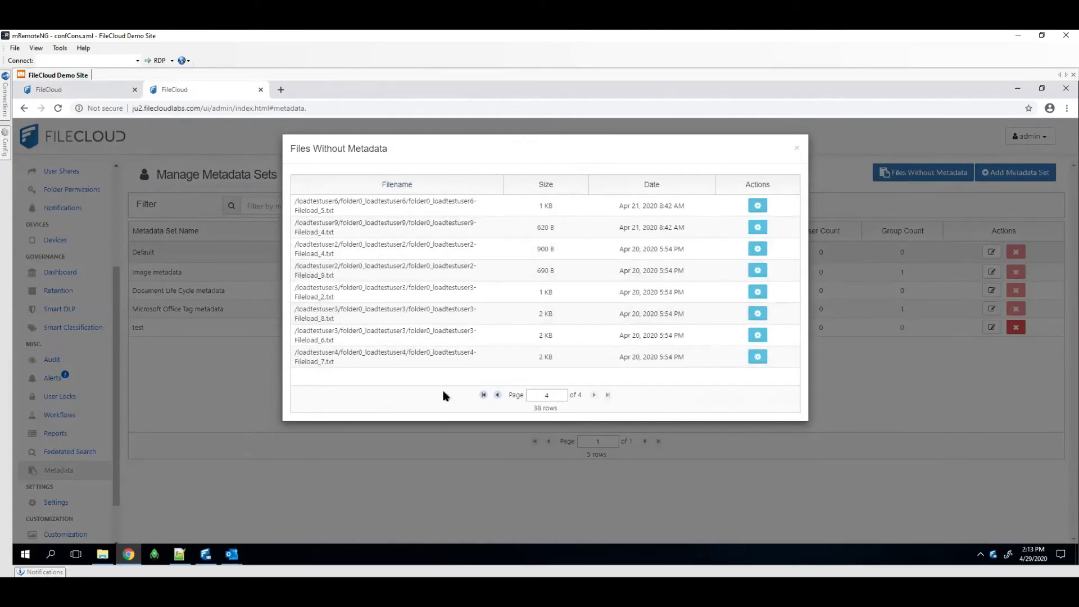
# Check the fourth file's metadata on page 3, return to page 1, and close the list
pyautogui.click(496, 396)
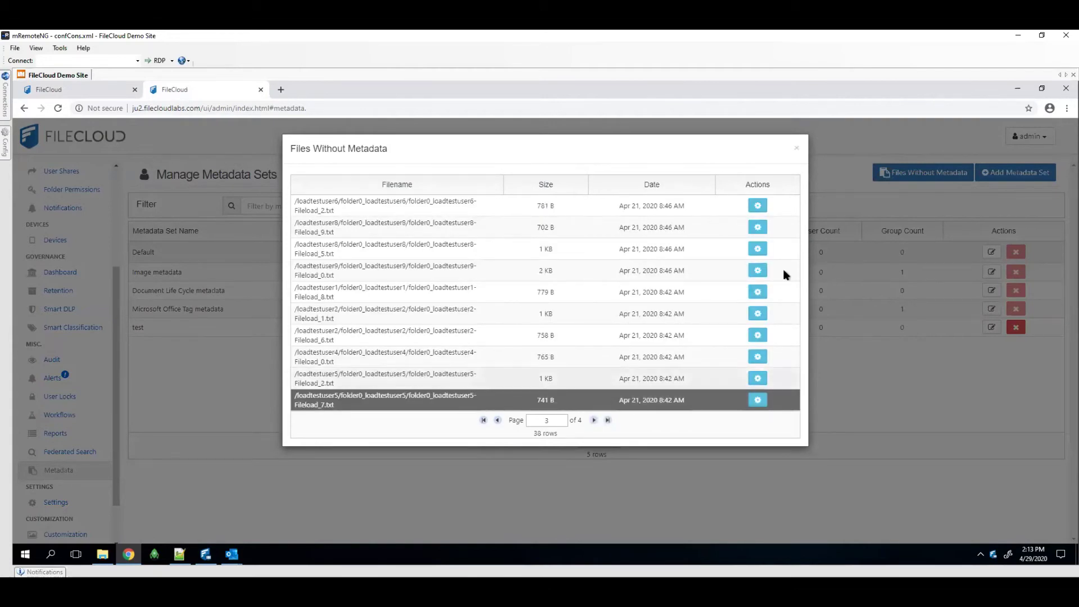
pyautogui.click(758, 271)
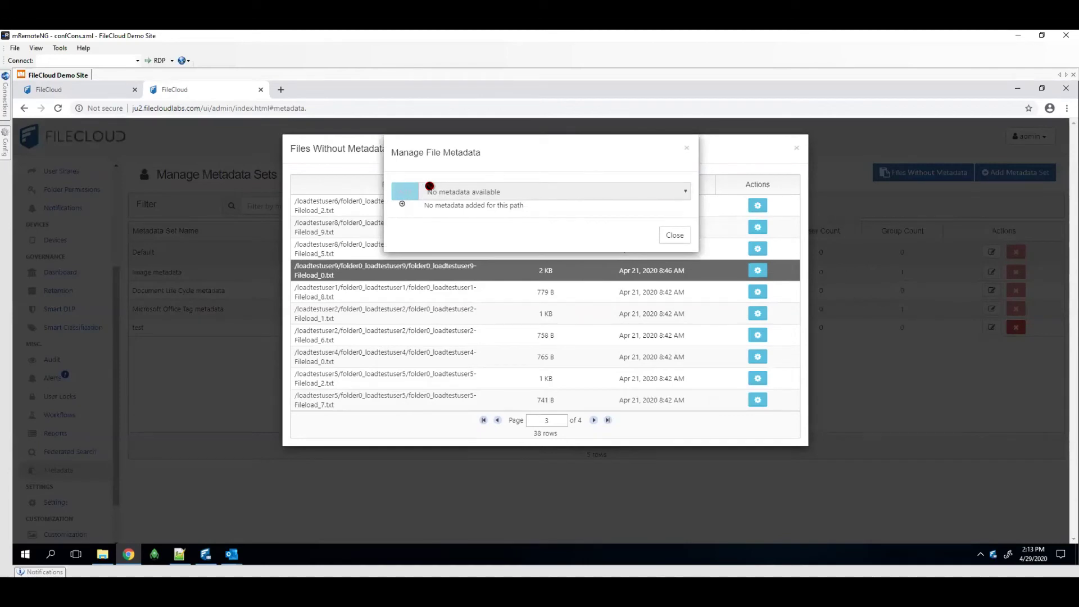
pyautogui.click(674, 235)
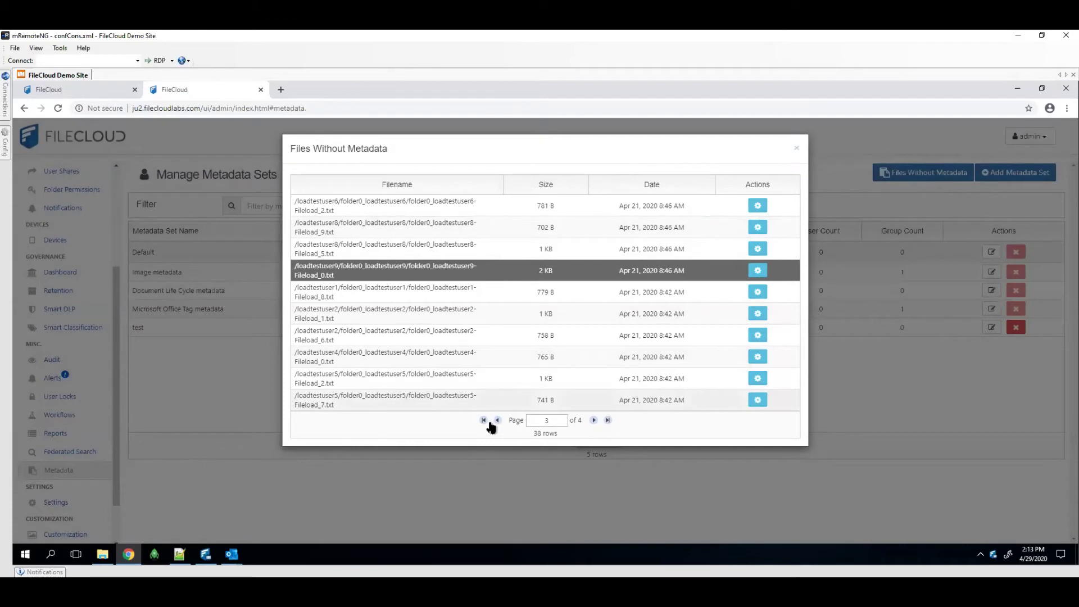
pyautogui.click(483, 420)
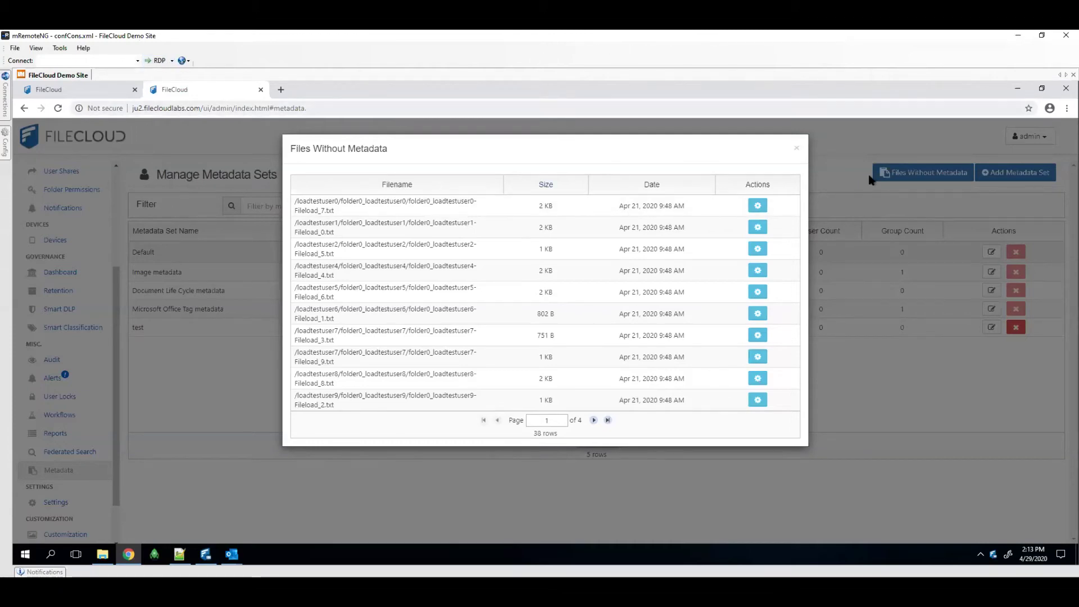
pyautogui.click(795, 149)
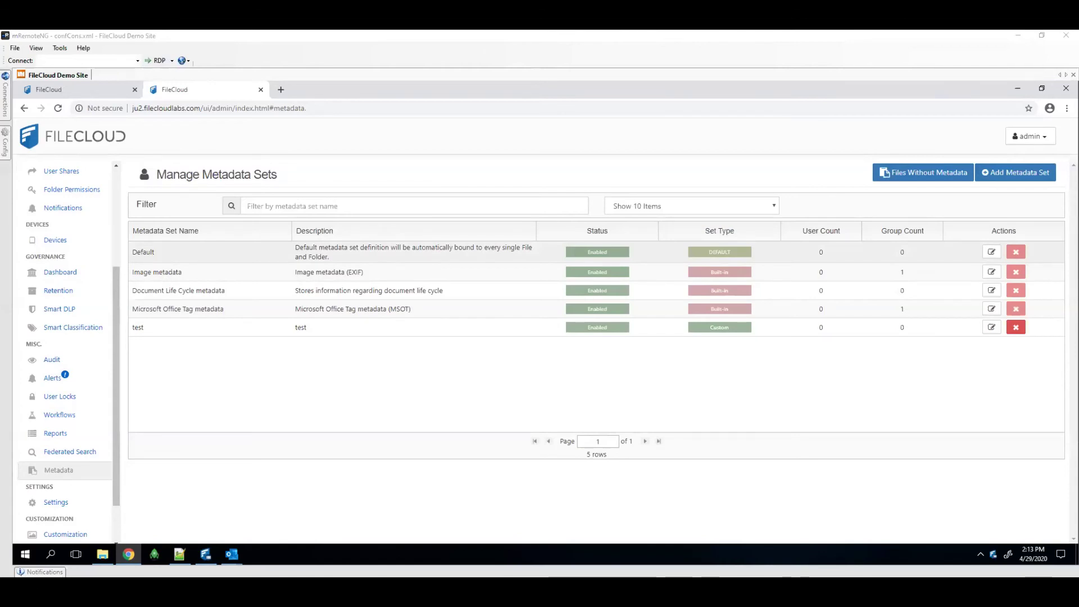
# Save server settings with admin portal language arabic and user portal language english
pyautogui.click(56, 502)
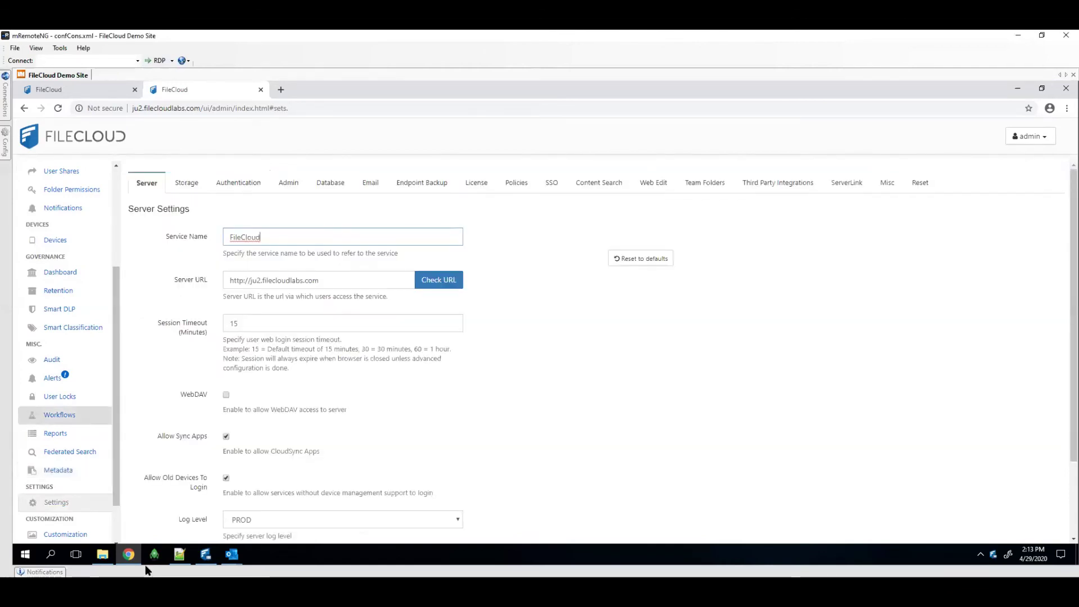
pyautogui.scroll(-2, 194, 451)
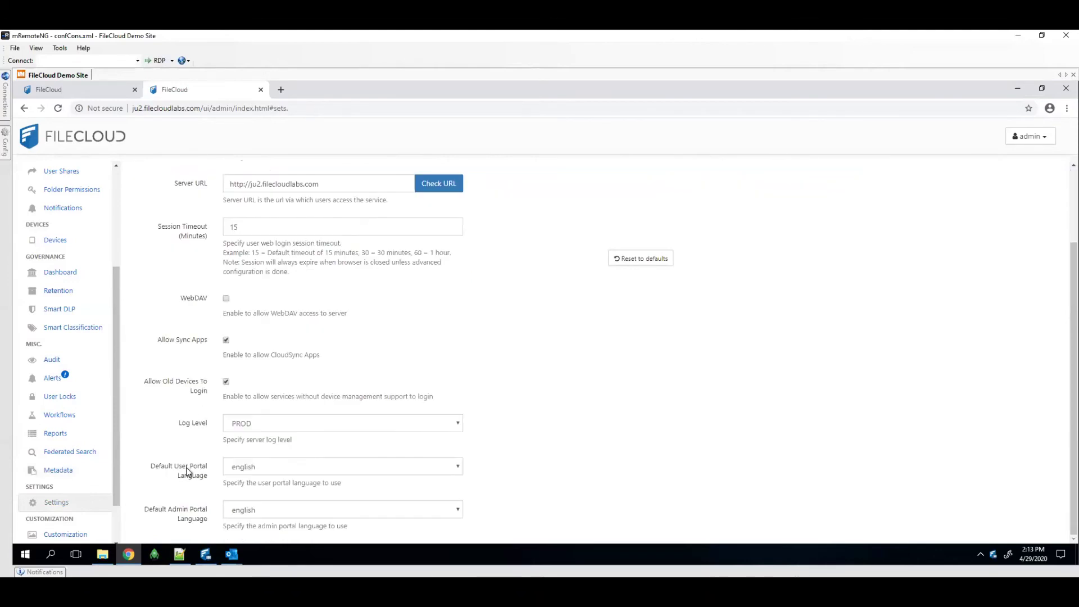
pyautogui.click(264, 467)
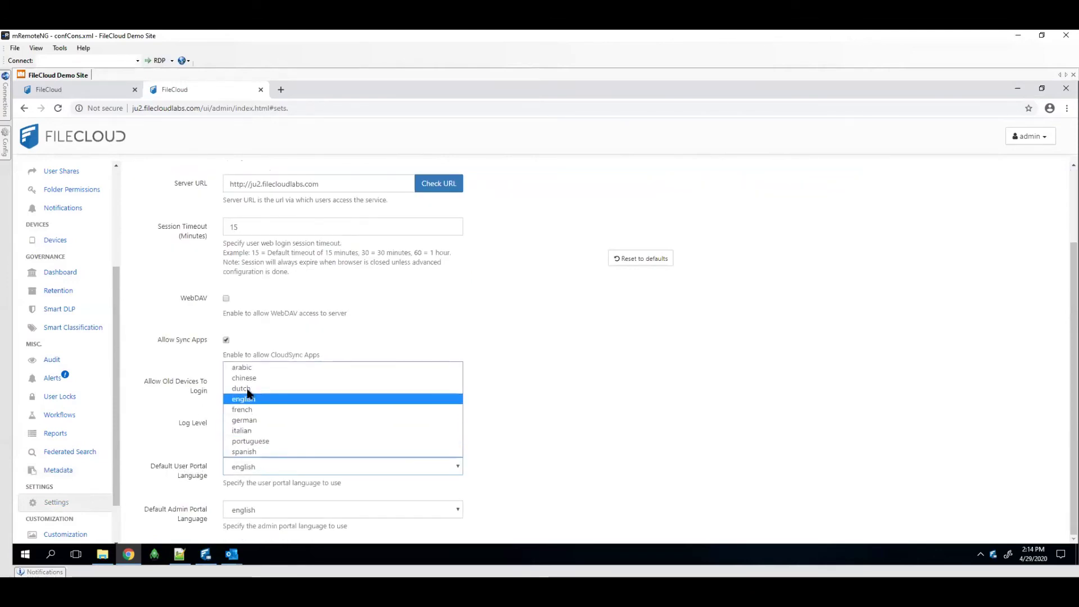
pyautogui.click(258, 369)
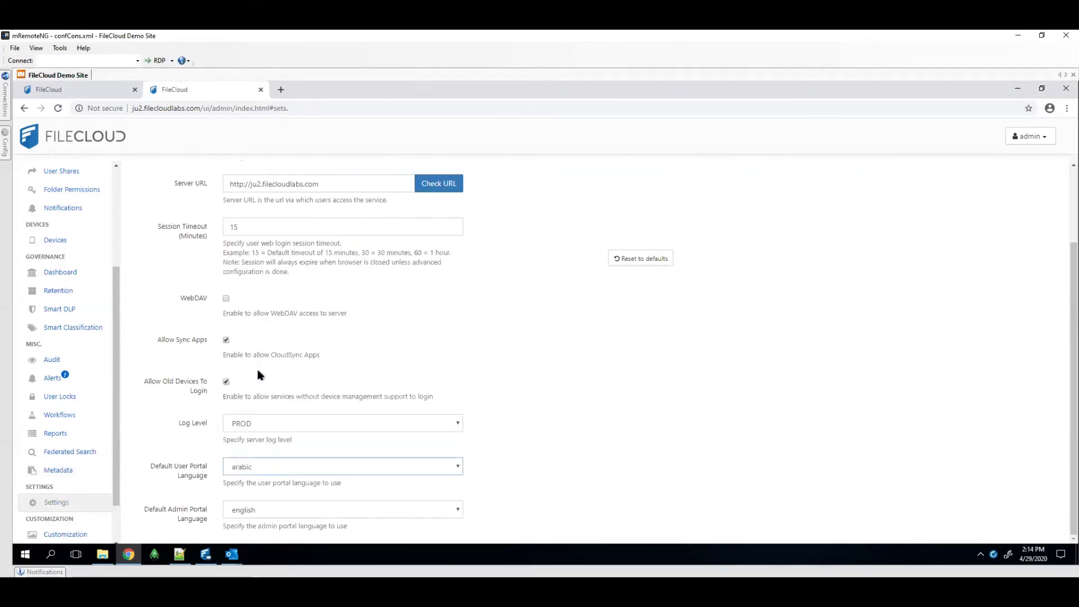
pyautogui.click(347, 506)
pyautogui.click(269, 411)
pyautogui.click(298, 469)
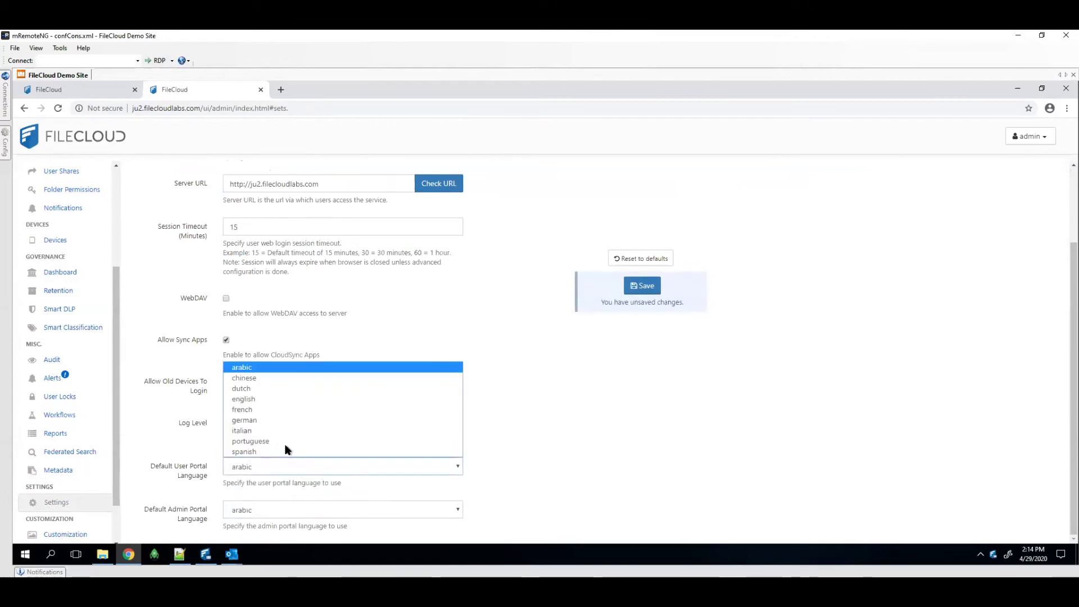
pyautogui.click(251, 400)
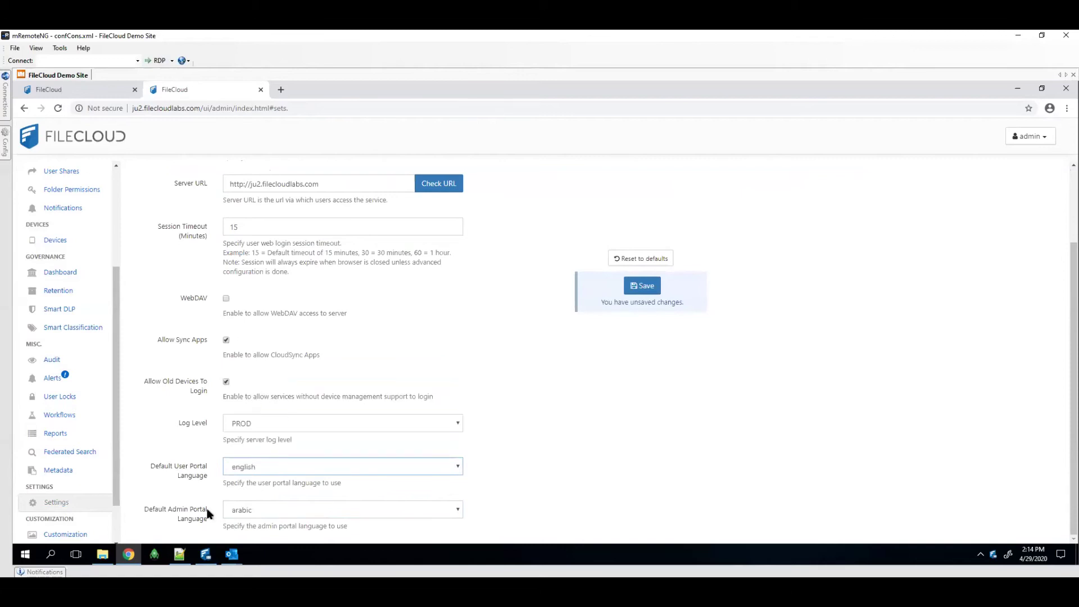
pyautogui.click(553, 446)
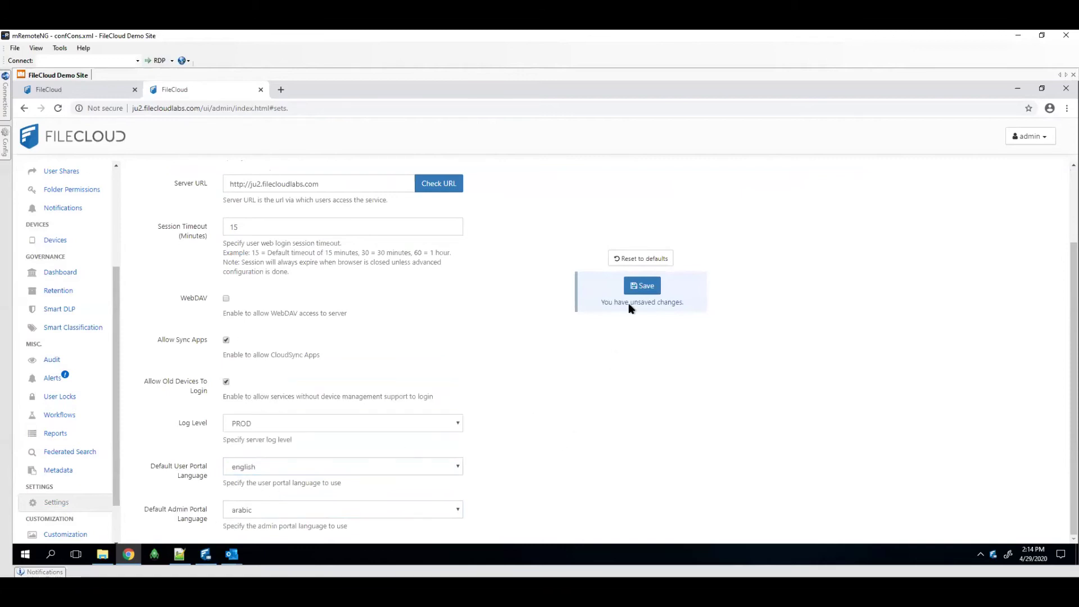
pyautogui.click(644, 286)
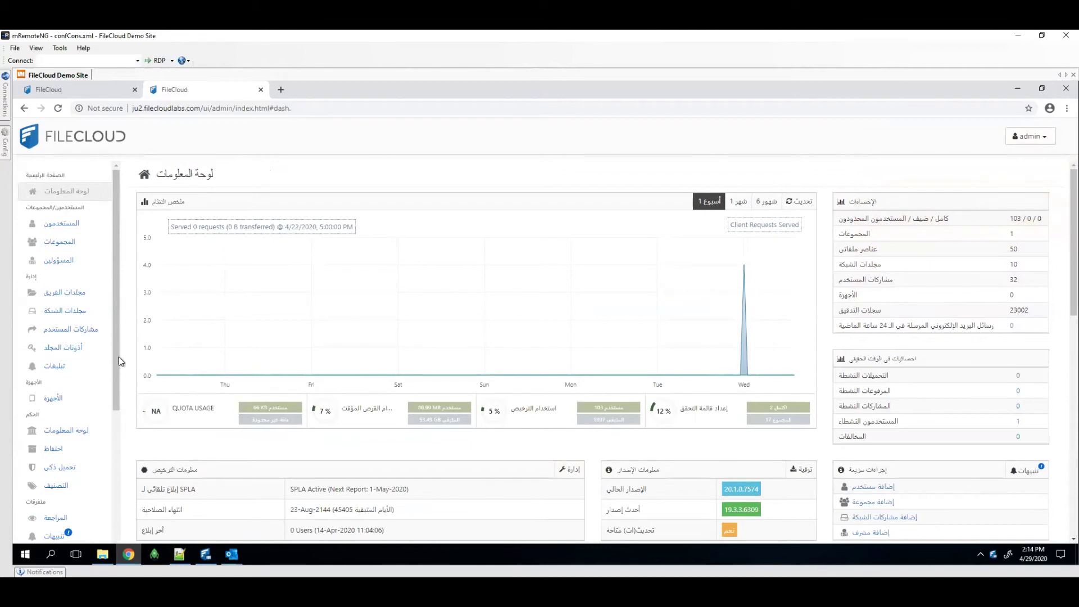
# Reopen the now-Arabic settings page and expand the admin portal language choices
pyautogui.moveTo(118, 364); pyautogui.dragTo(121, 522)
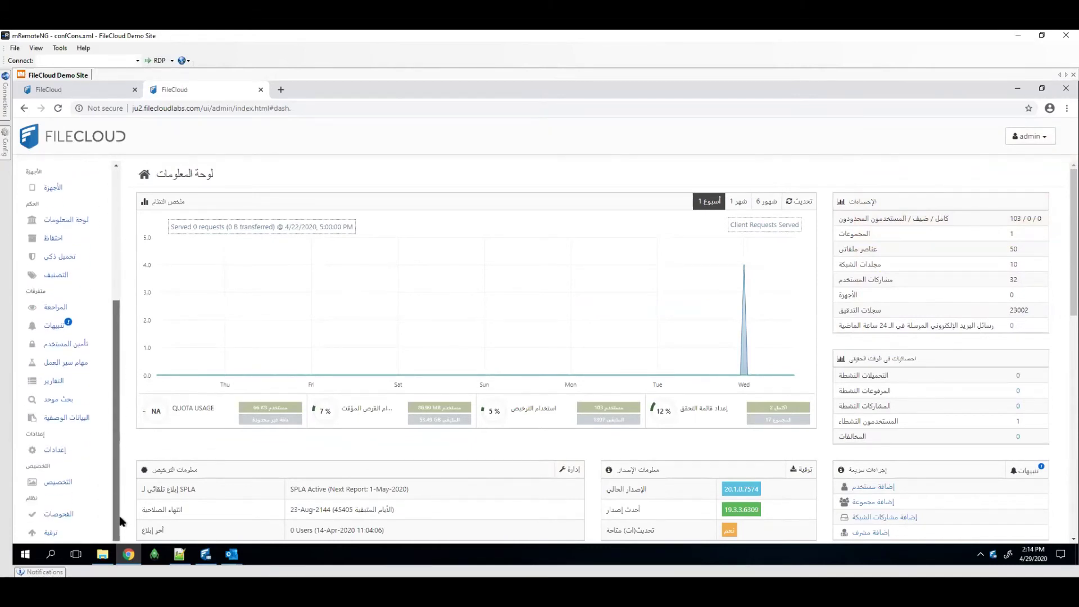
pyautogui.click(54, 450)
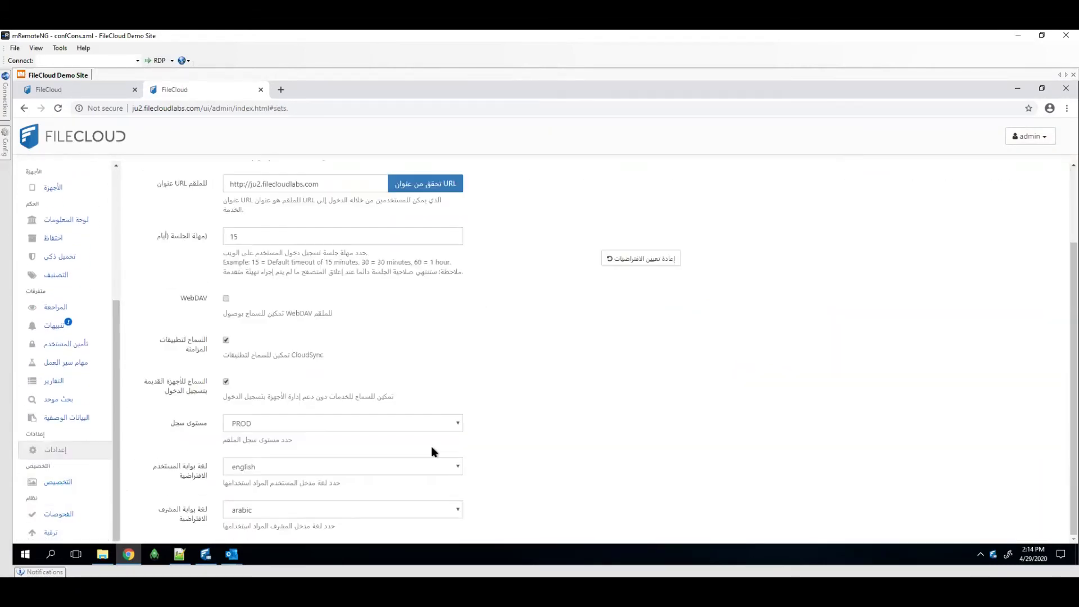
pyautogui.click(394, 509)
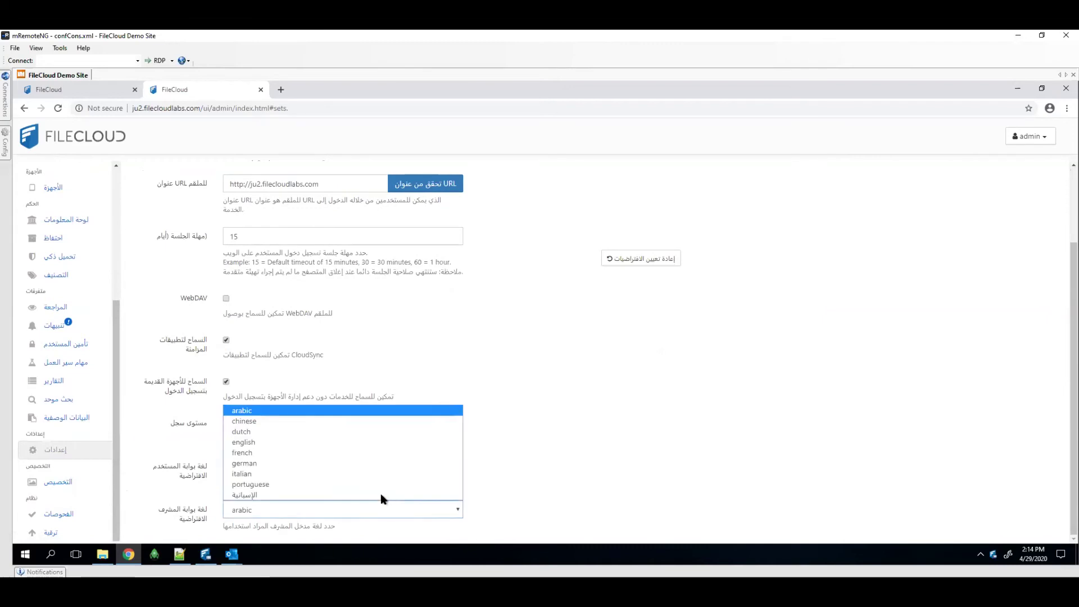
# Save English as the admin portal language, then dismiss the four dashboard reminder toasts
pyautogui.click(248, 442)
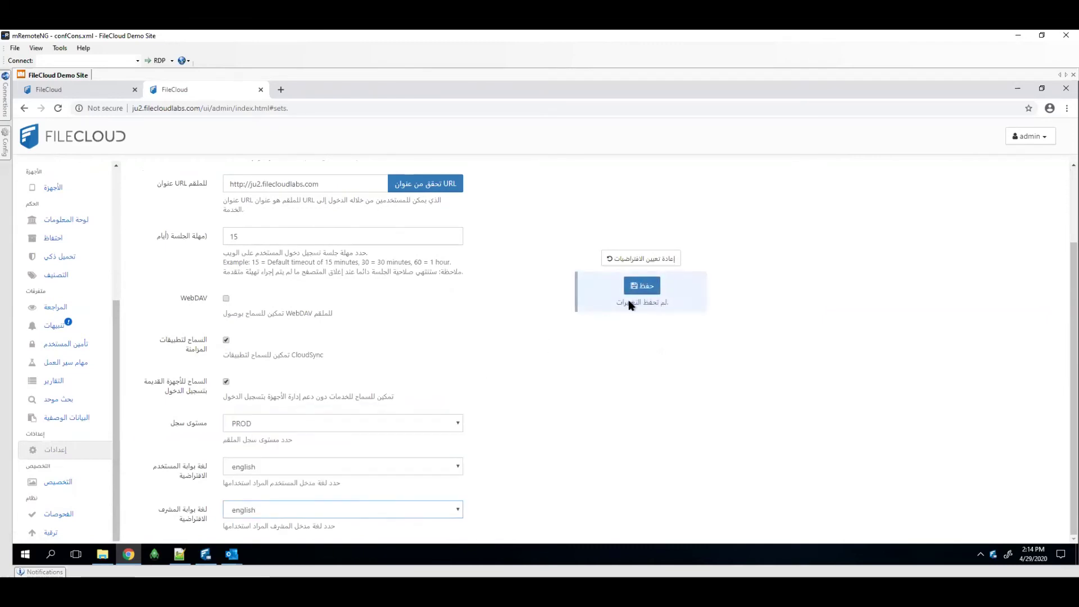
pyautogui.click(642, 286)
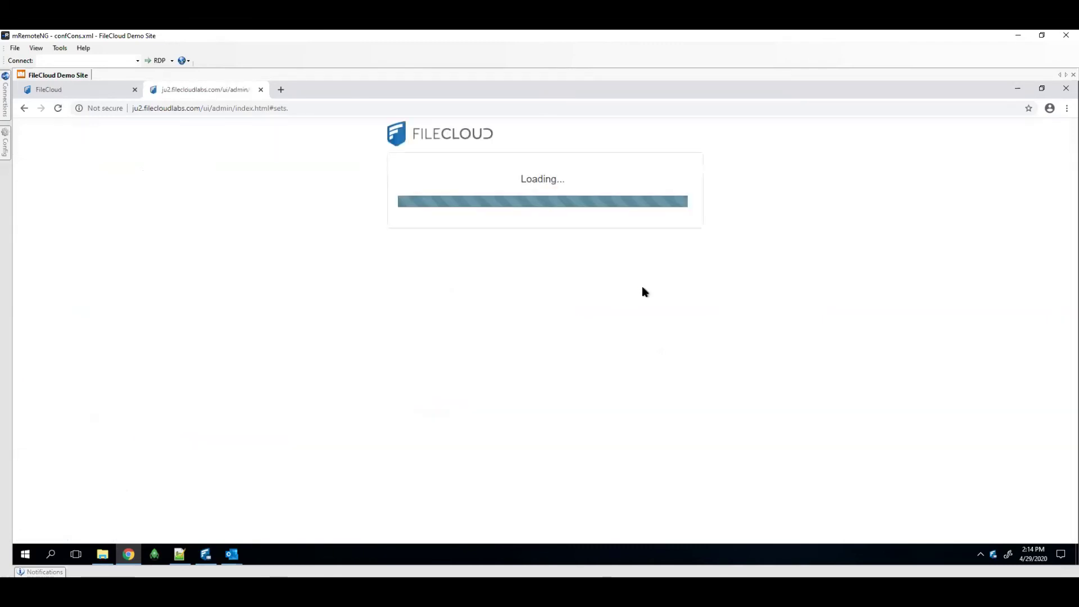
pyautogui.click(926, 177)
pyautogui.click(920, 202)
pyautogui.click(911, 213)
pyautogui.click(916, 154)
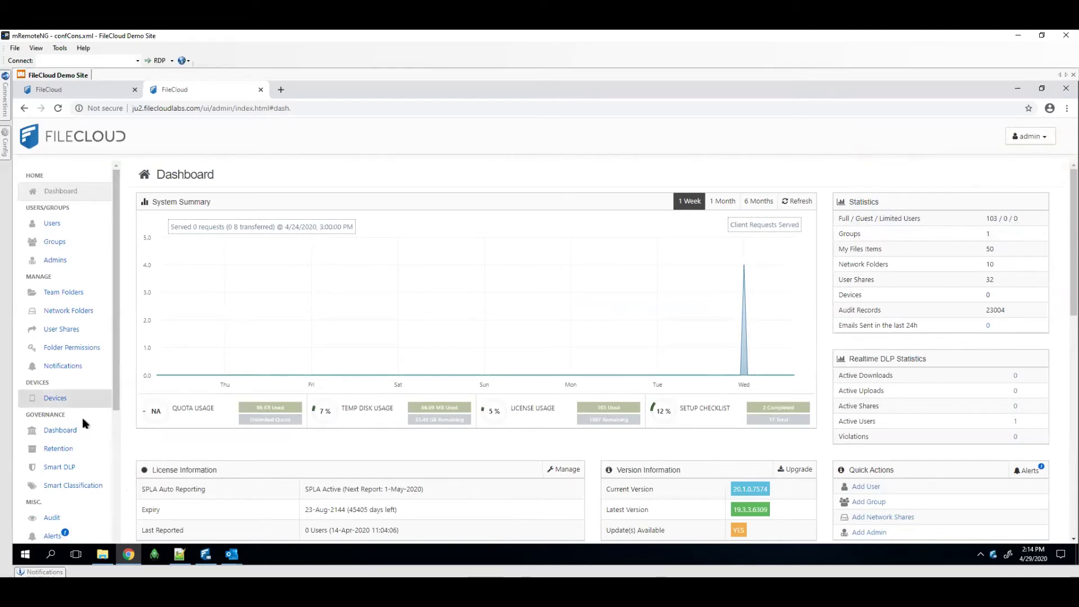
pyautogui.scroll(-4, 82, 427)
# Check the Web Edit settings on both admin tabs, showing Microsoft Office Online Cloud as the Wopi client
pyautogui.click(73, 455)
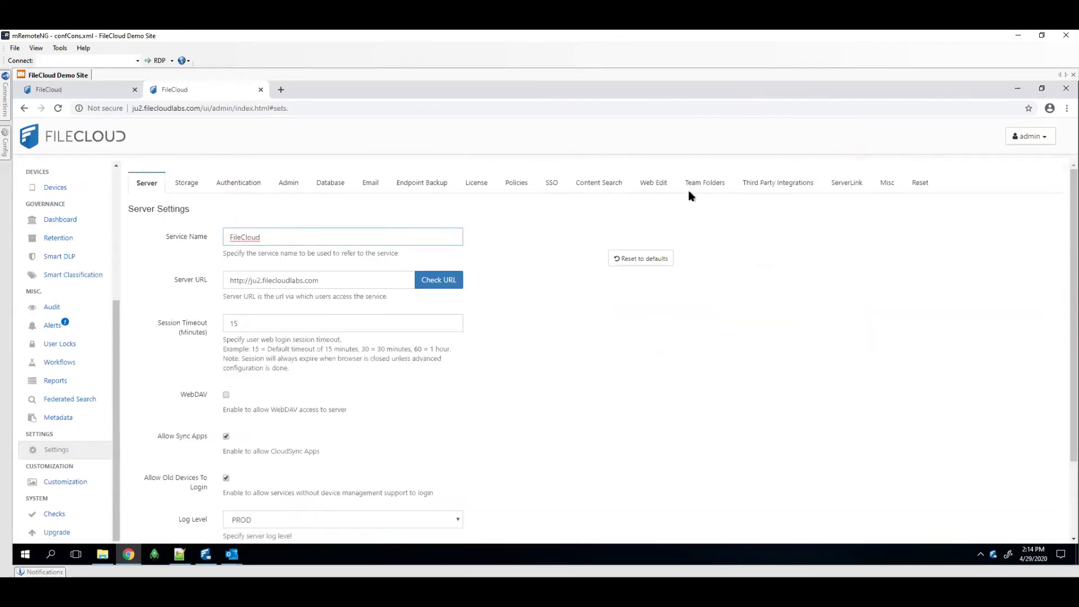
pyautogui.click(659, 188)
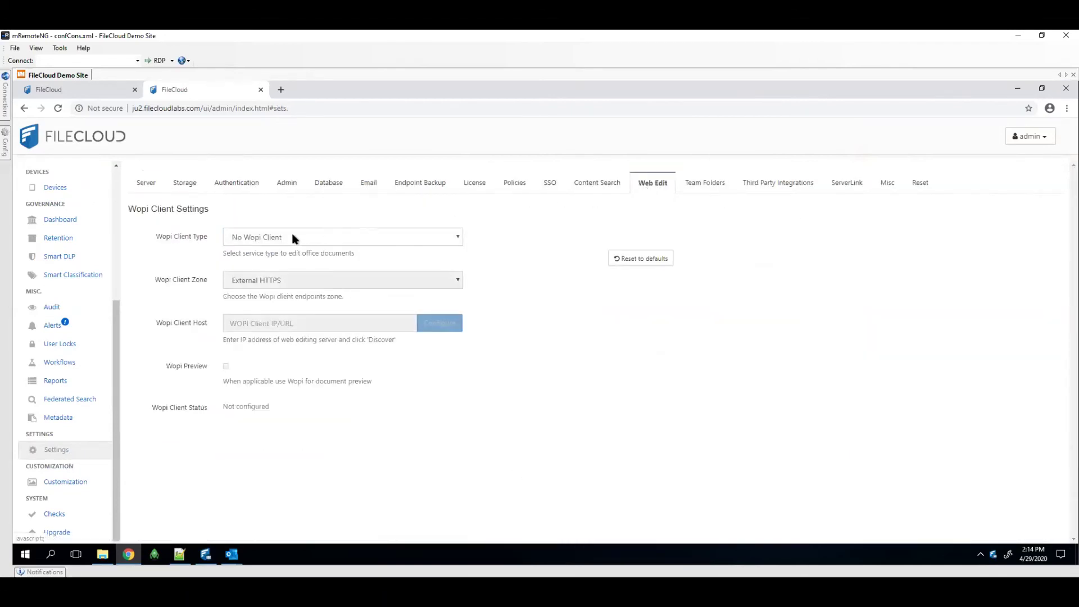
pyautogui.click(109, 90)
pyautogui.scroll(-2, 50, 449)
pyautogui.click(56, 465)
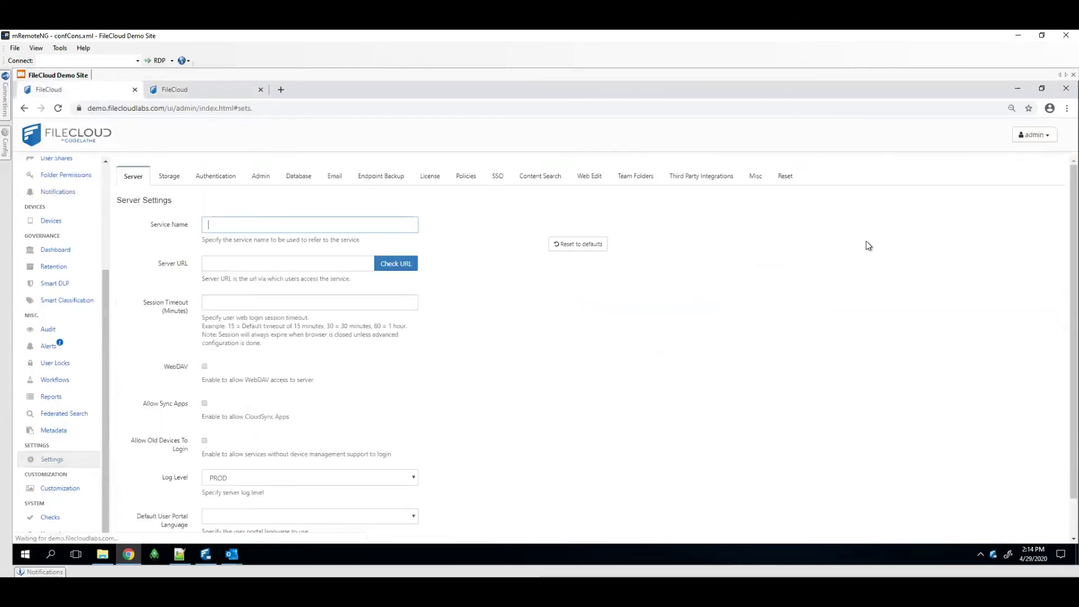
pyautogui.click(596, 178)
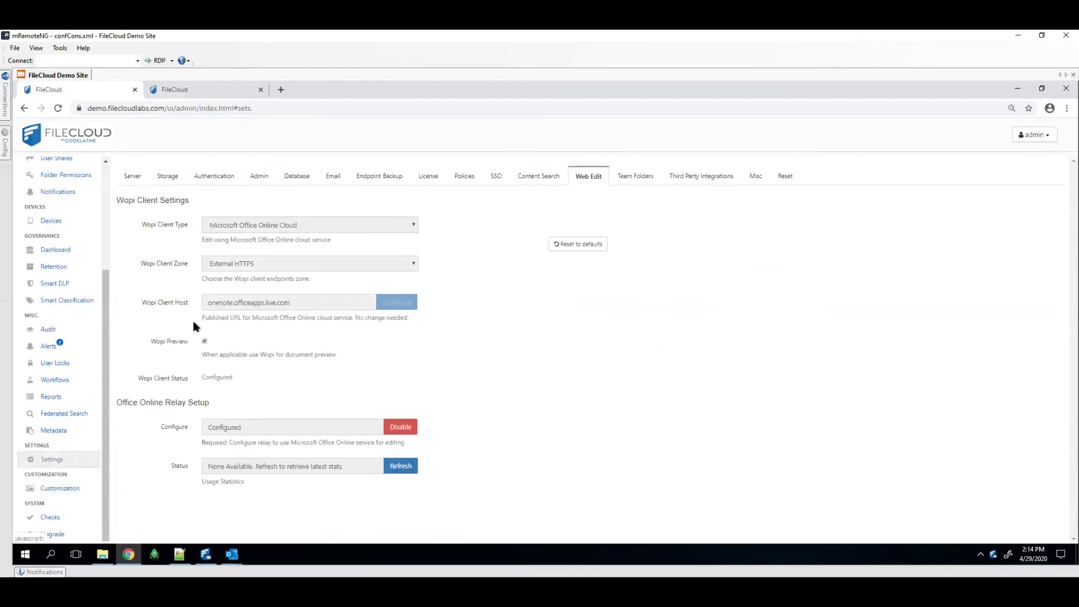
# Select the page address and go to the Users list
pyautogui.click(186, 111)
pyautogui.scroll(3, 85, 302)
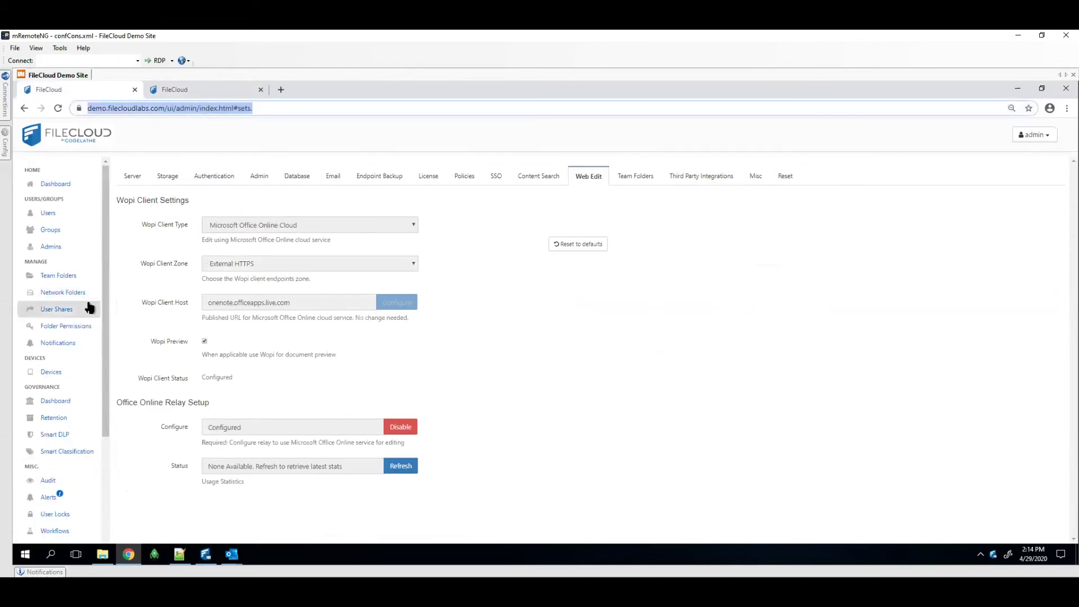
pyautogui.click(61, 213)
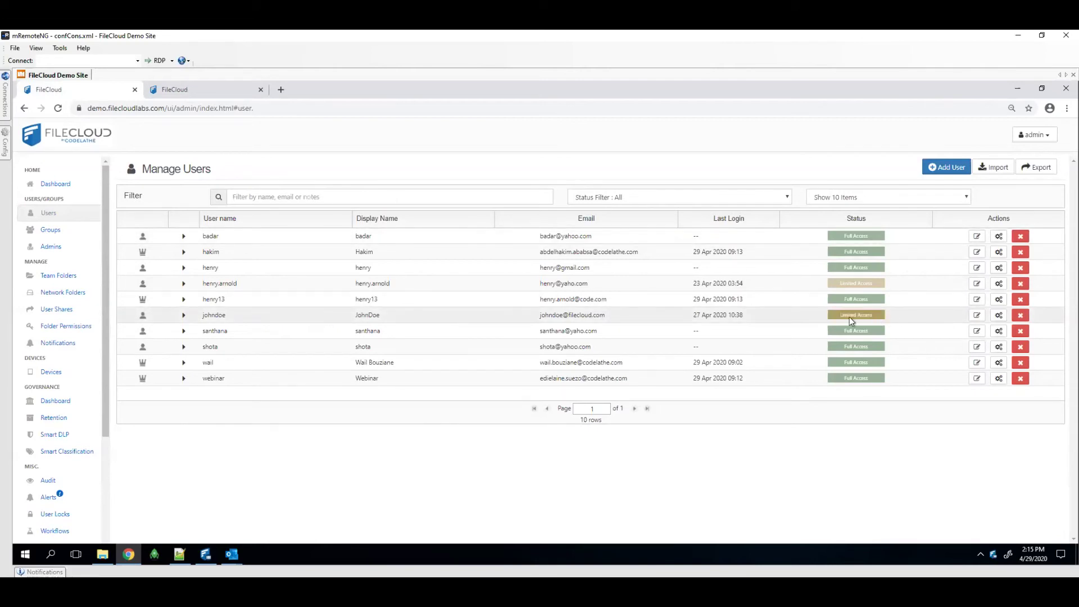
# Open the User Website from the admin account menu, showing the demo user portal Dashboard in a new tab
pyautogui.click(809, 313)
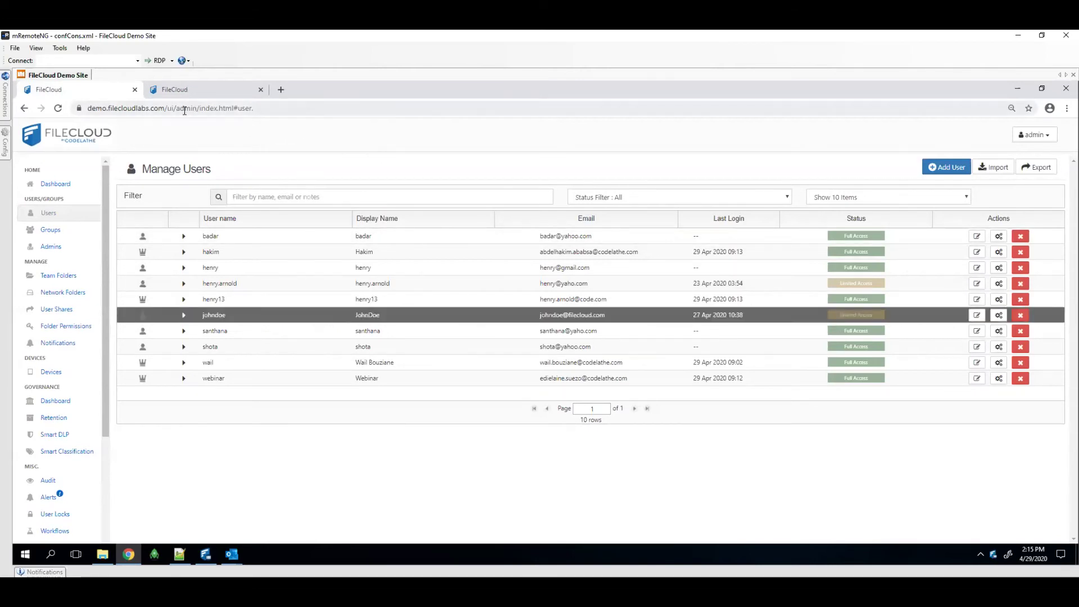
pyautogui.click(188, 108)
pyautogui.click(1020, 134)
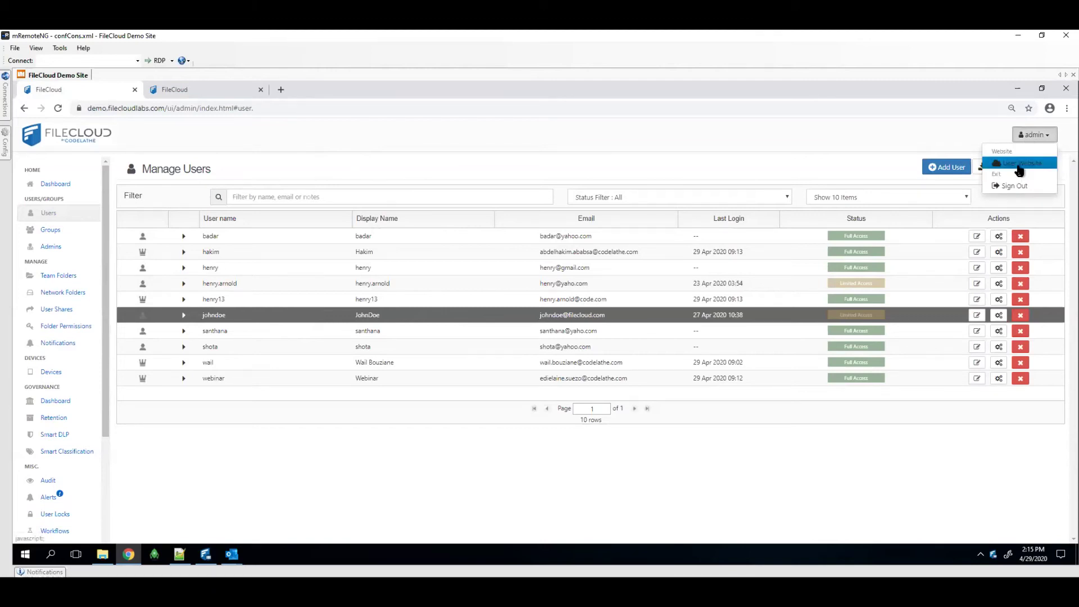
pyautogui.click(1018, 164)
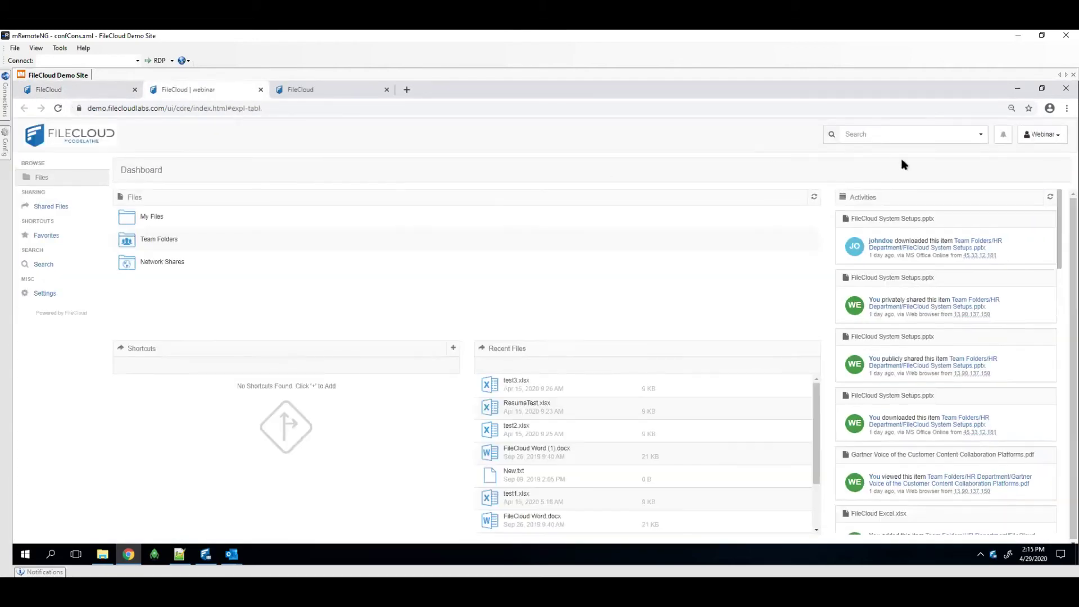
# Sign out of the user portal and log back in with the saved limited-user account
pyautogui.click(1043, 134)
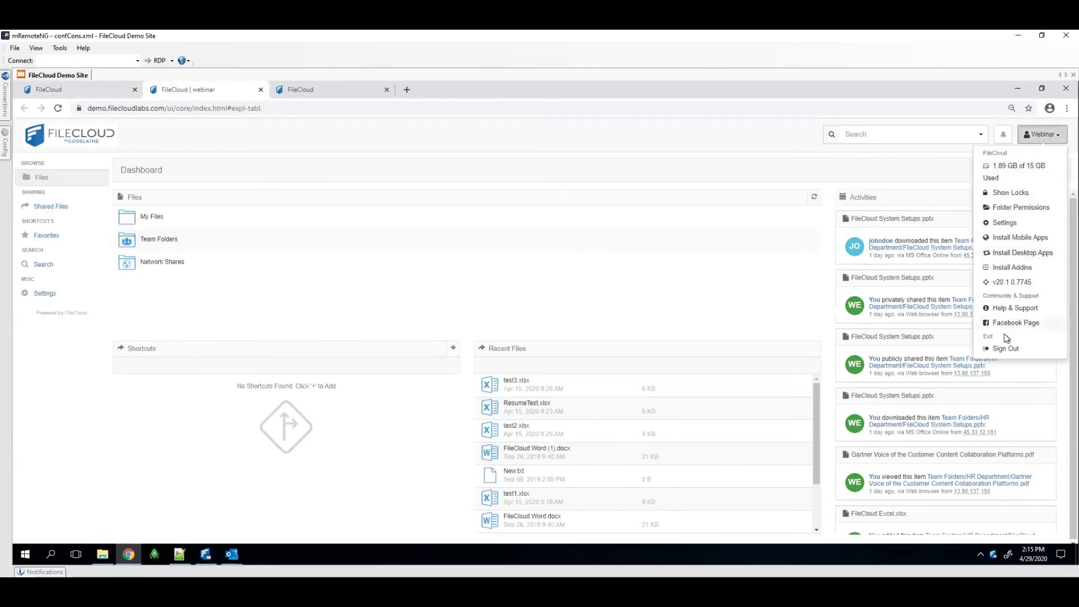
pyautogui.click(1005, 348)
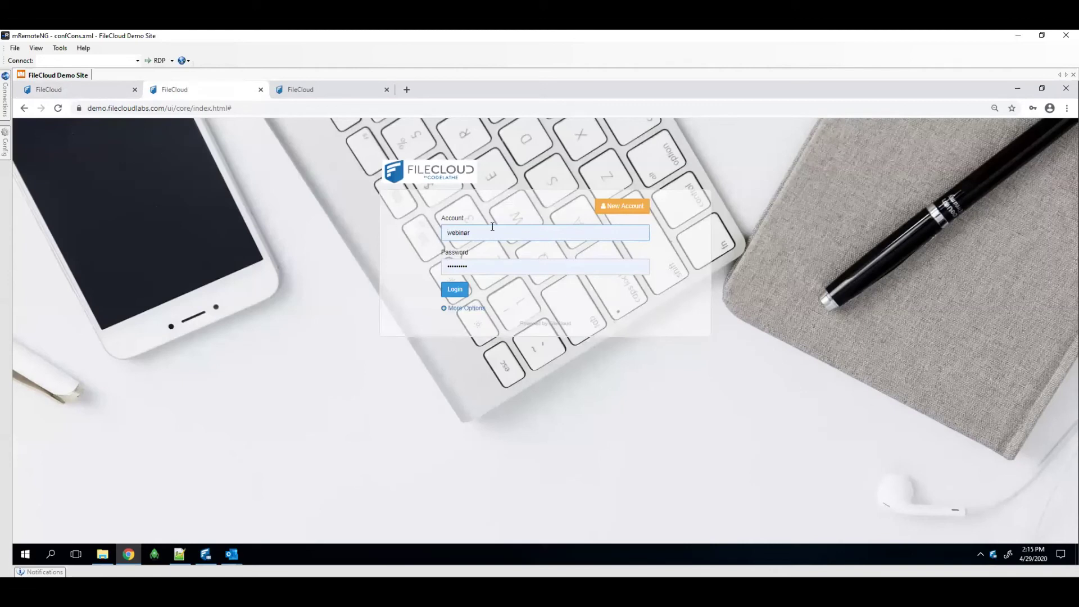
pyautogui.click(492, 227)
pyautogui.click(433, 295)
pyautogui.click(452, 290)
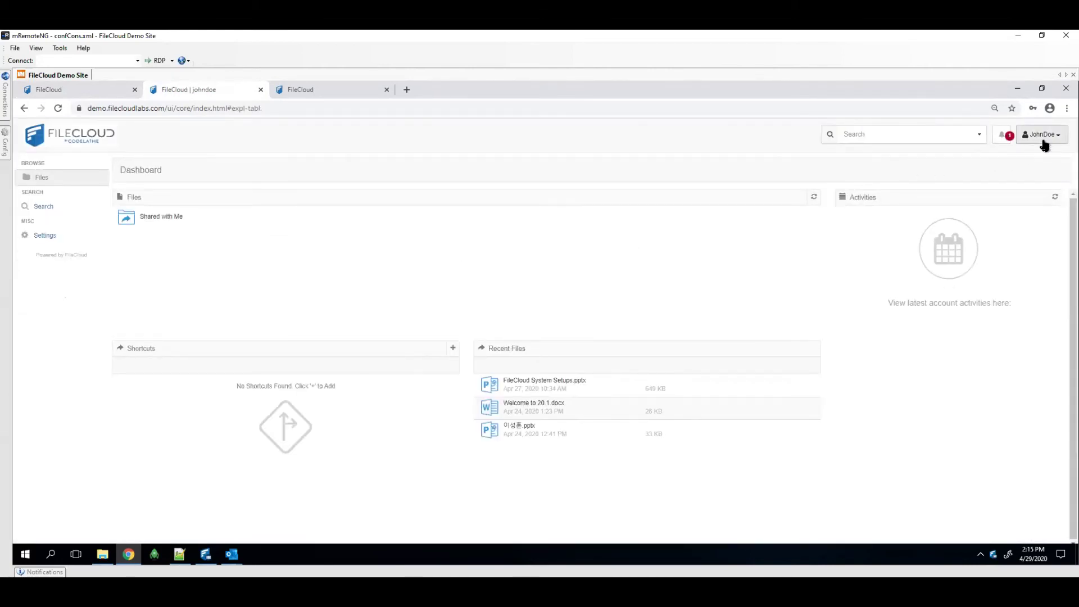
# Open the webinar folder under Shared with Me and select FileCloud System Setups.pptx
pyautogui.click(151, 218)
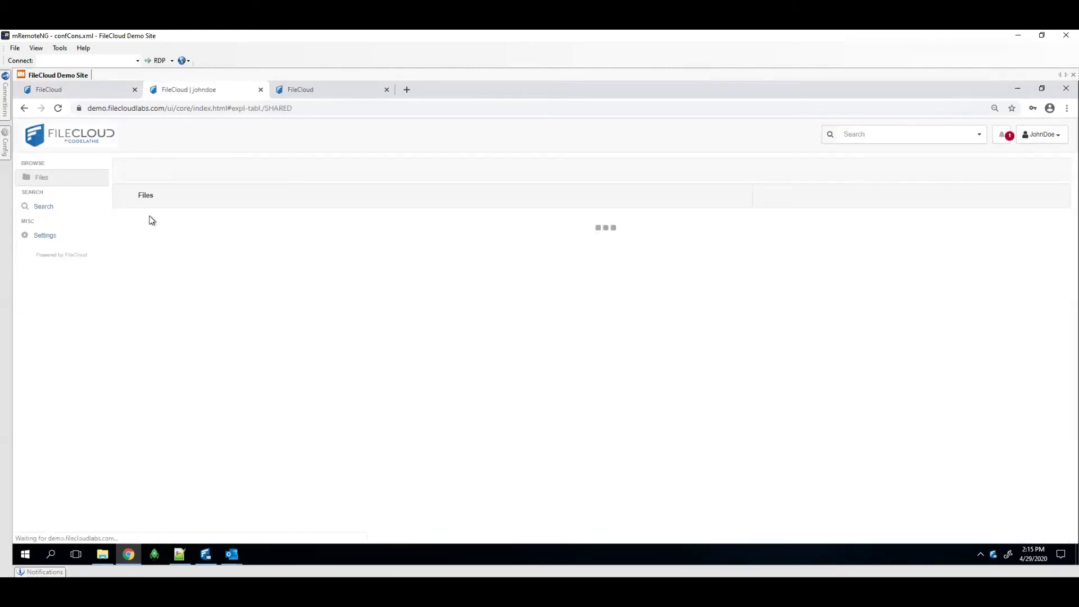
pyautogui.click(163, 223)
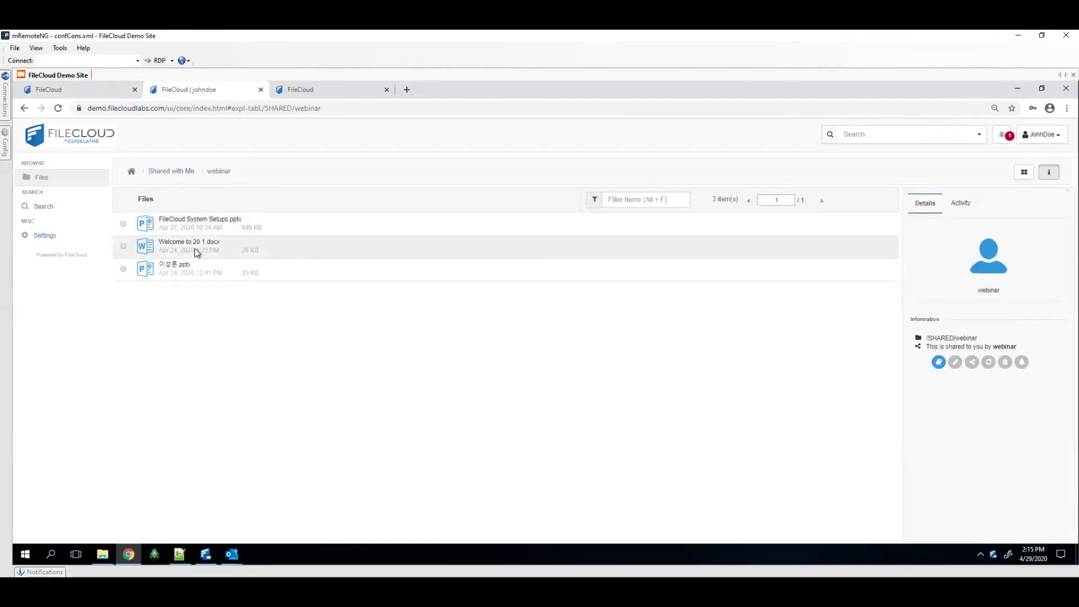
pyautogui.click(176, 228)
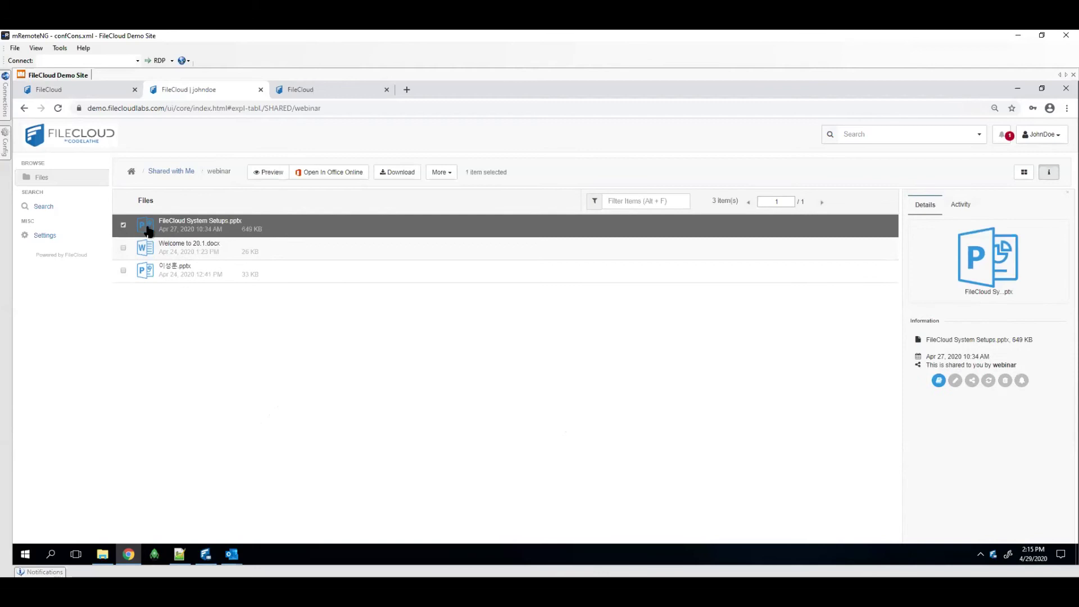
# Preview the presentation in Office Online in an enlarged window, then close it
pyautogui.click(275, 172)
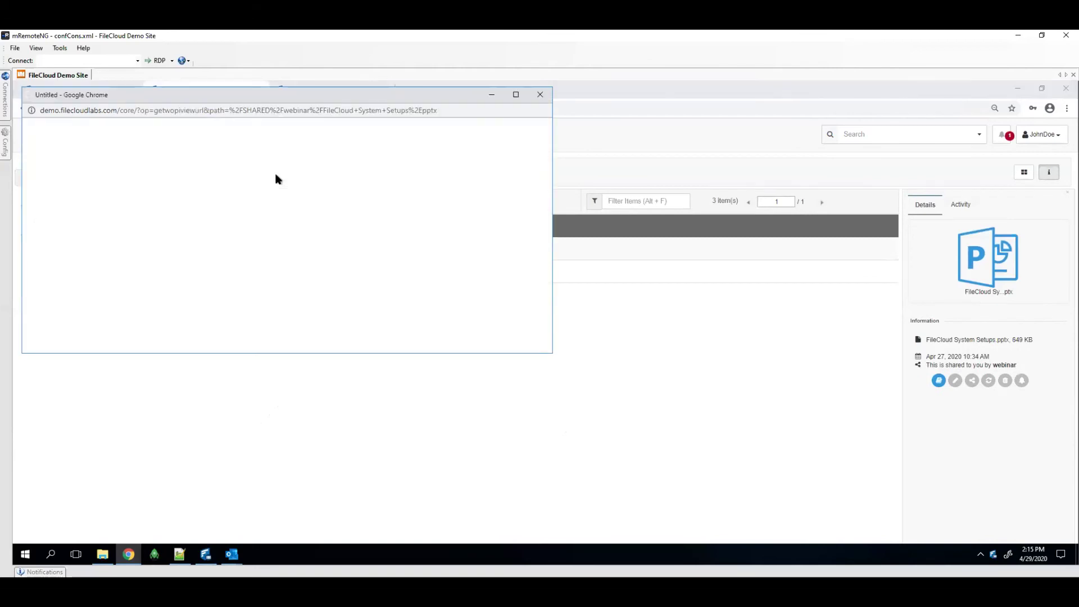
pyautogui.moveTo(216, 95); pyautogui.dragTo(271, 144)
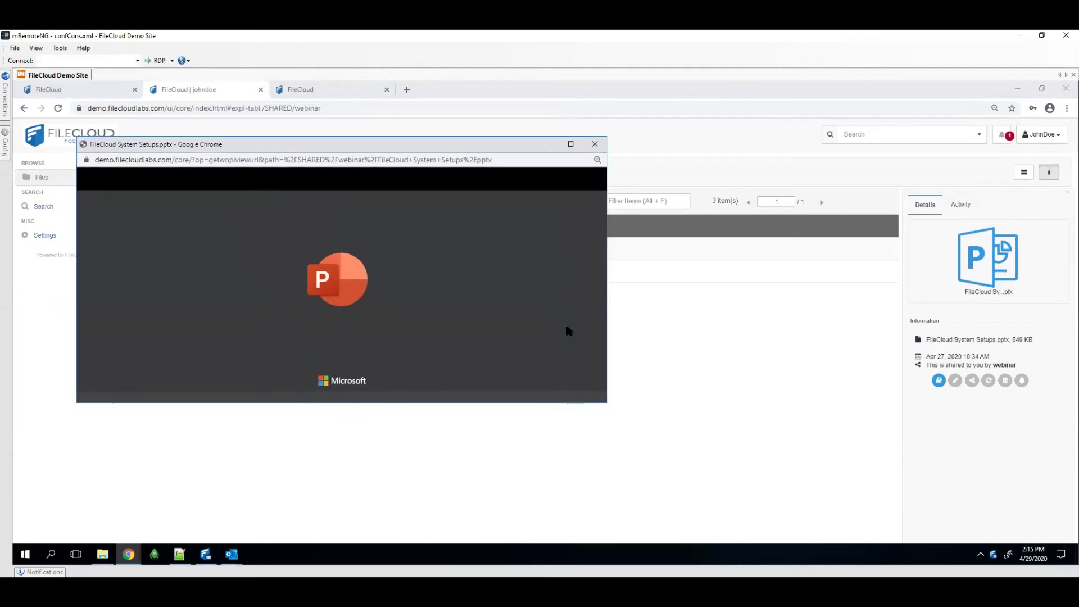
pyautogui.moveTo(607, 404); pyautogui.dragTo(905, 535)
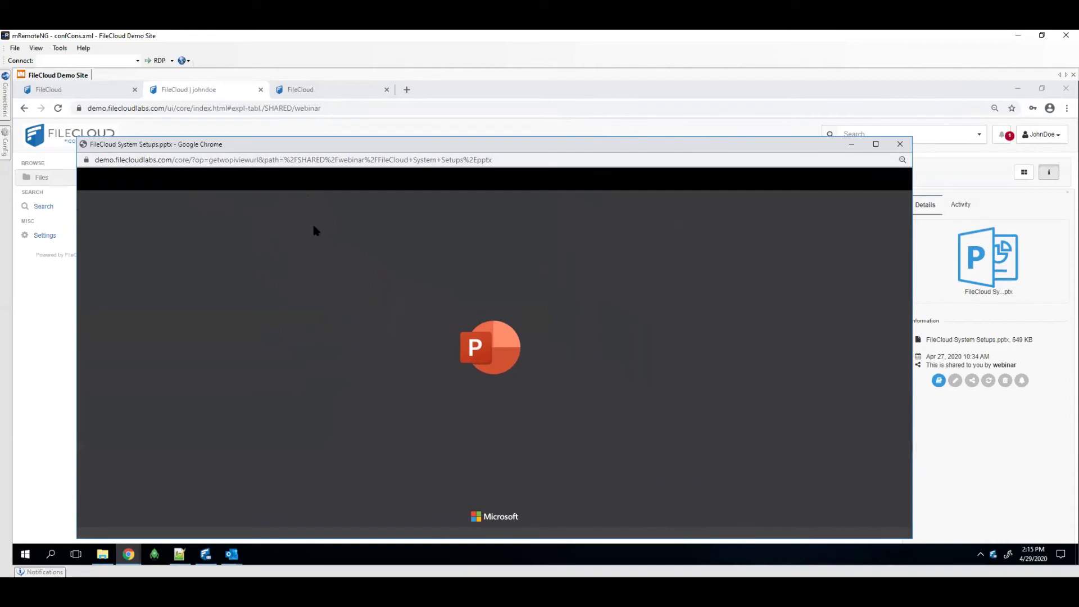
pyautogui.moveTo(335, 147); pyautogui.dragTo(370, 141)
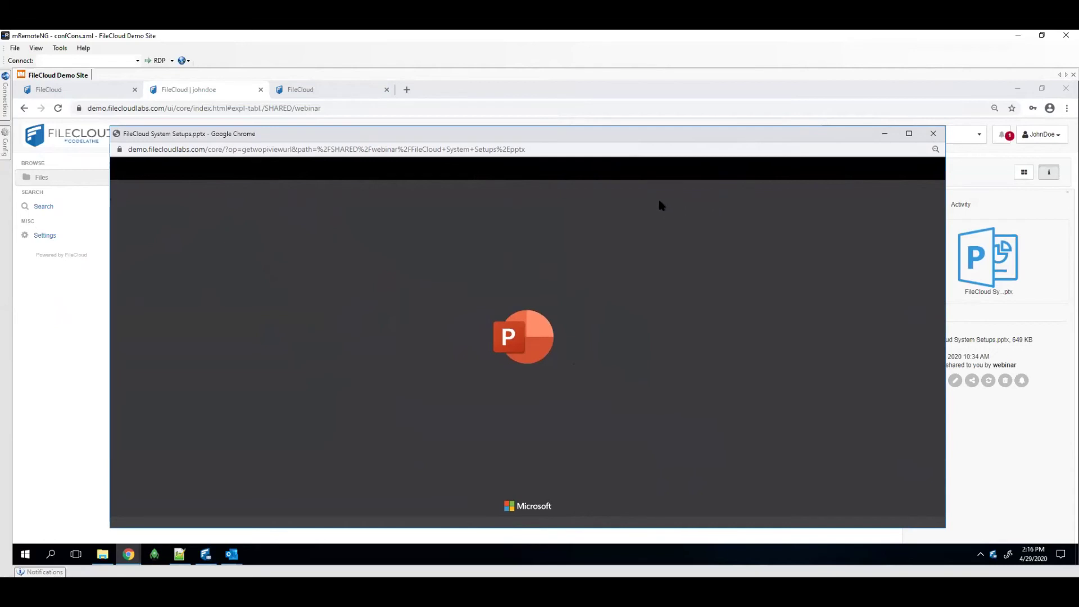
pyautogui.click(936, 134)
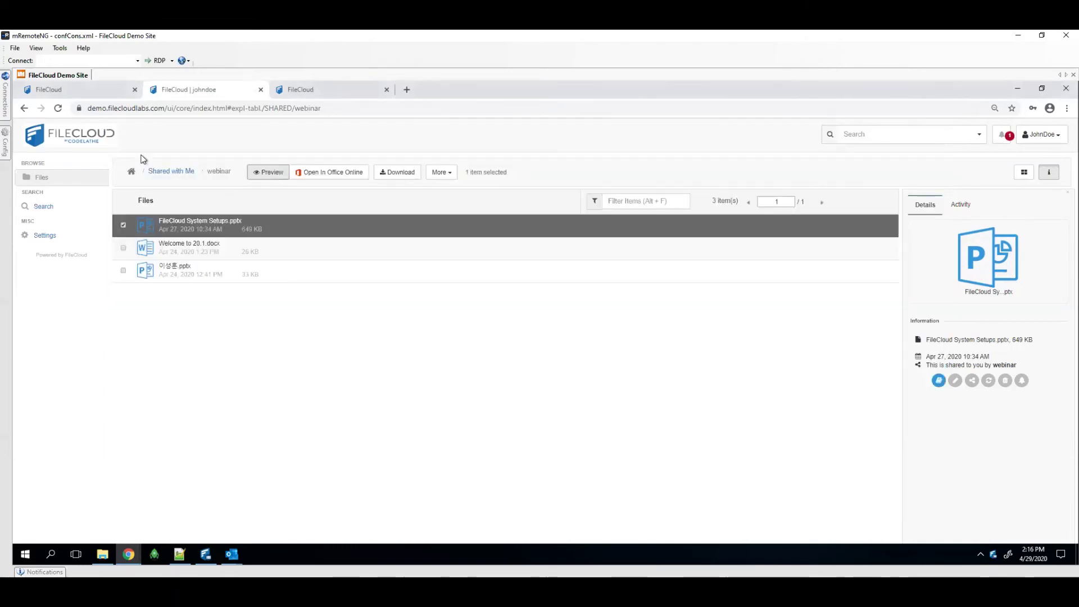
# Preview Welcome to 20.1.docx in an enlarged Word Online window, scroll it, close it, and adjust the file ticks
pyautogui.click(134, 248)
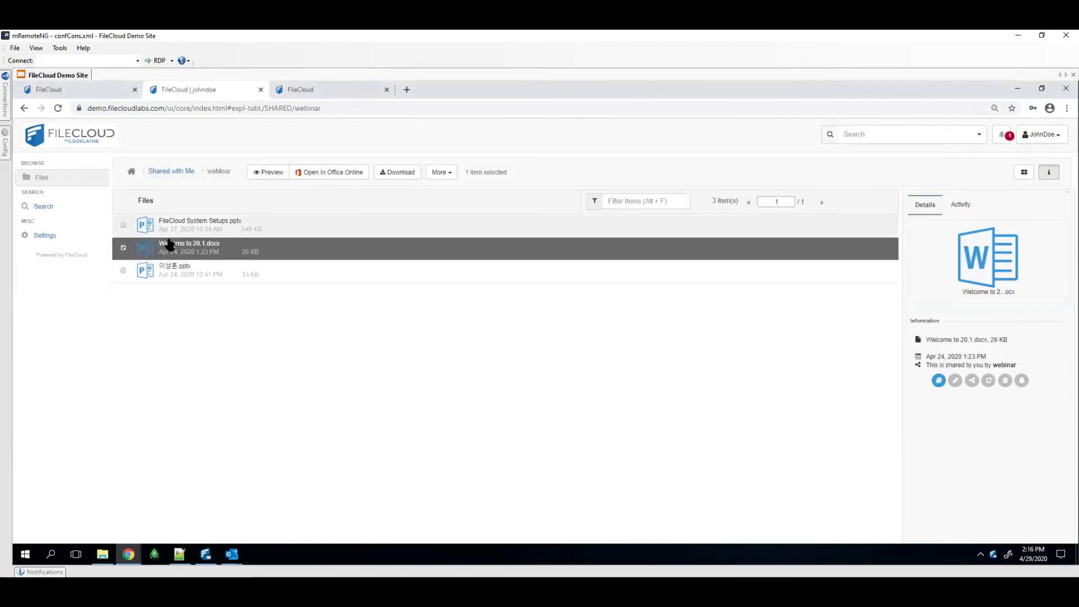
pyautogui.click(277, 173)
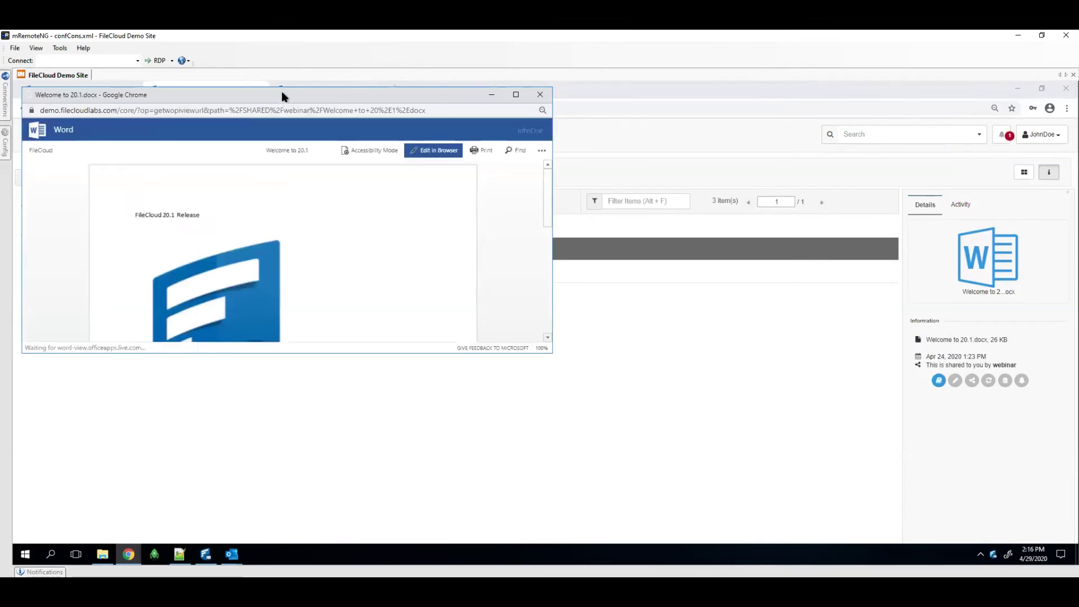
pyautogui.moveTo(549, 354); pyautogui.dragTo(777, 492)
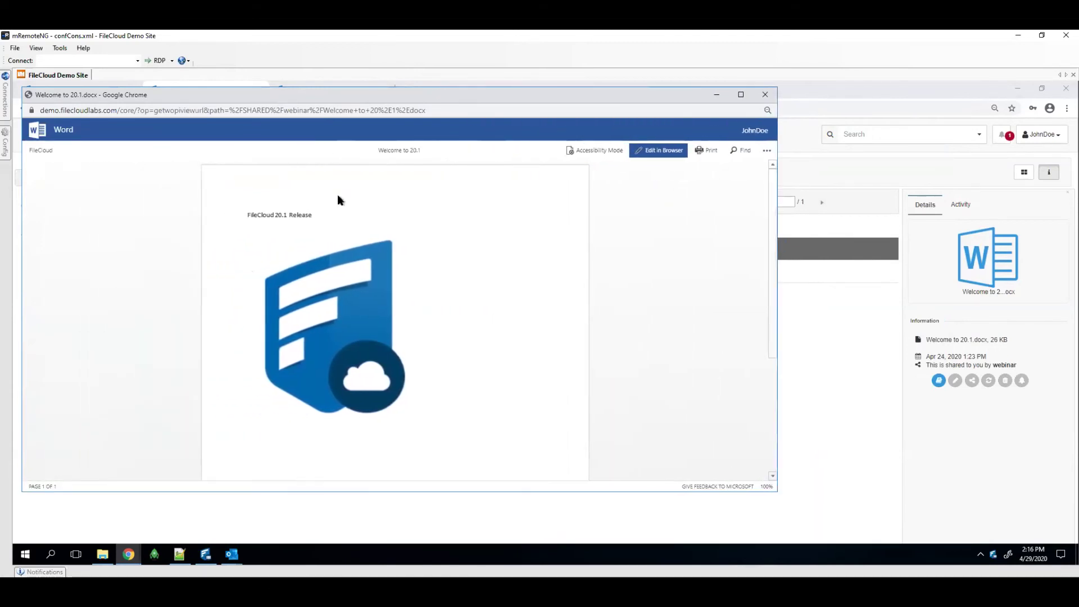
pyautogui.scroll(-3, 363, 240)
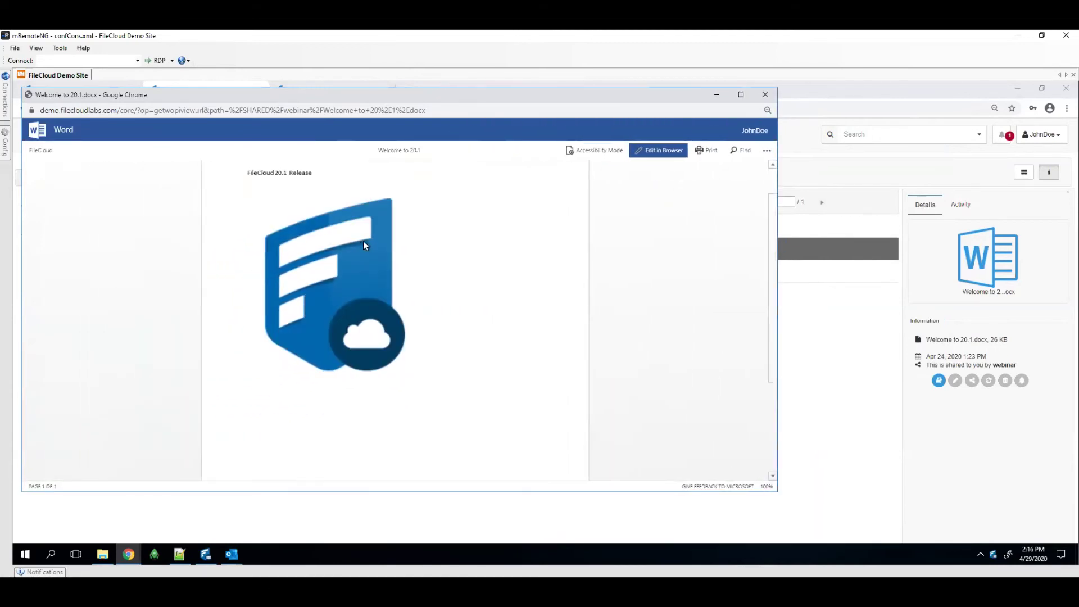
pyautogui.click(765, 94)
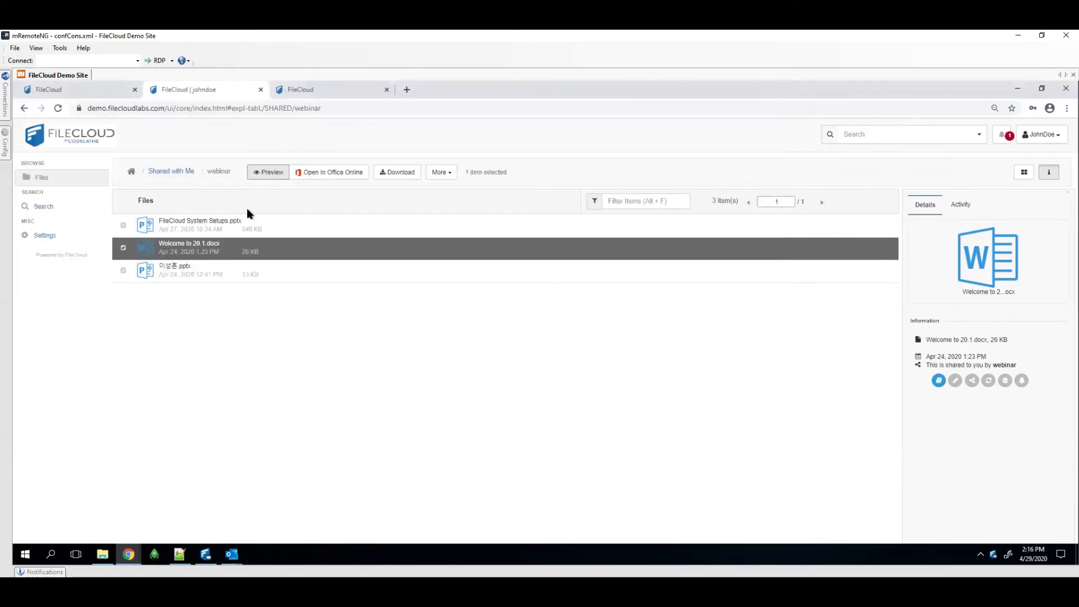
pyautogui.click(123, 225)
pyautogui.click(123, 247)
# Clear the file selection, return to the admin console tab and open its Dashboard
pyautogui.click(123, 224)
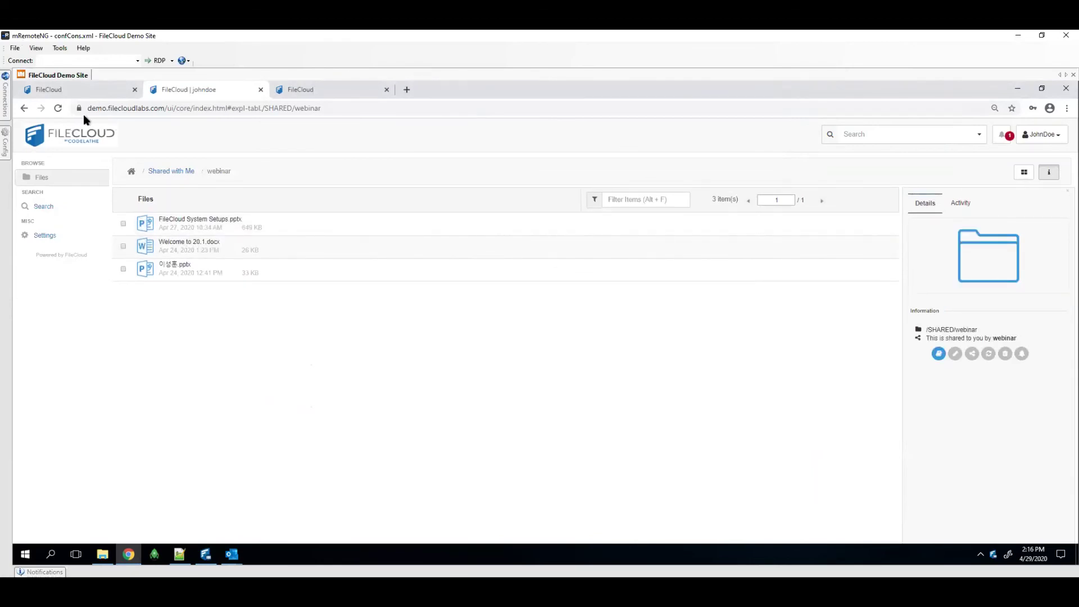
pyautogui.click(105, 93)
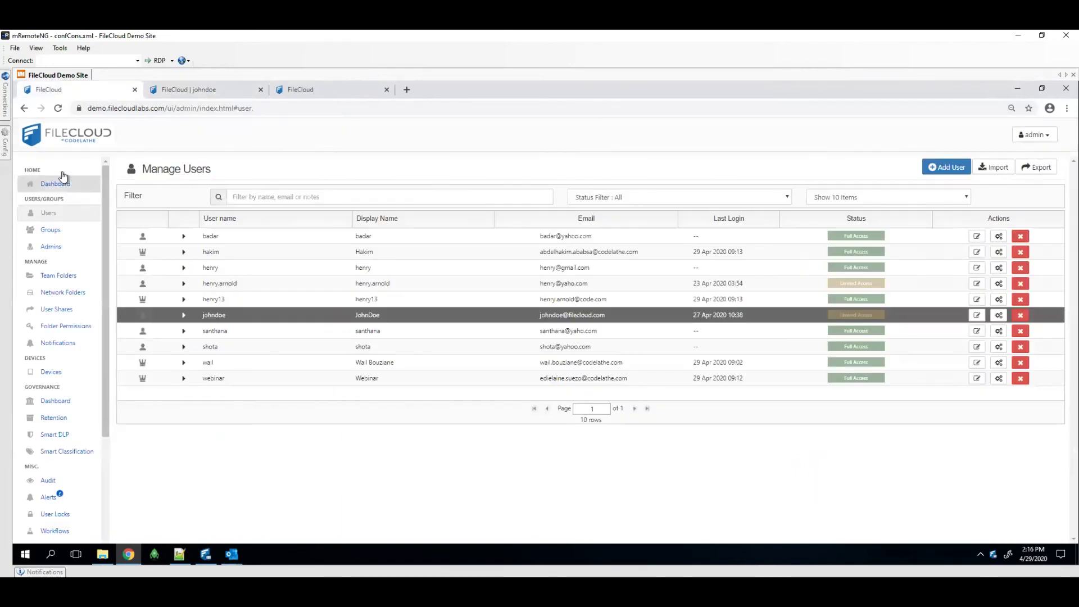
pyautogui.click(64, 147)
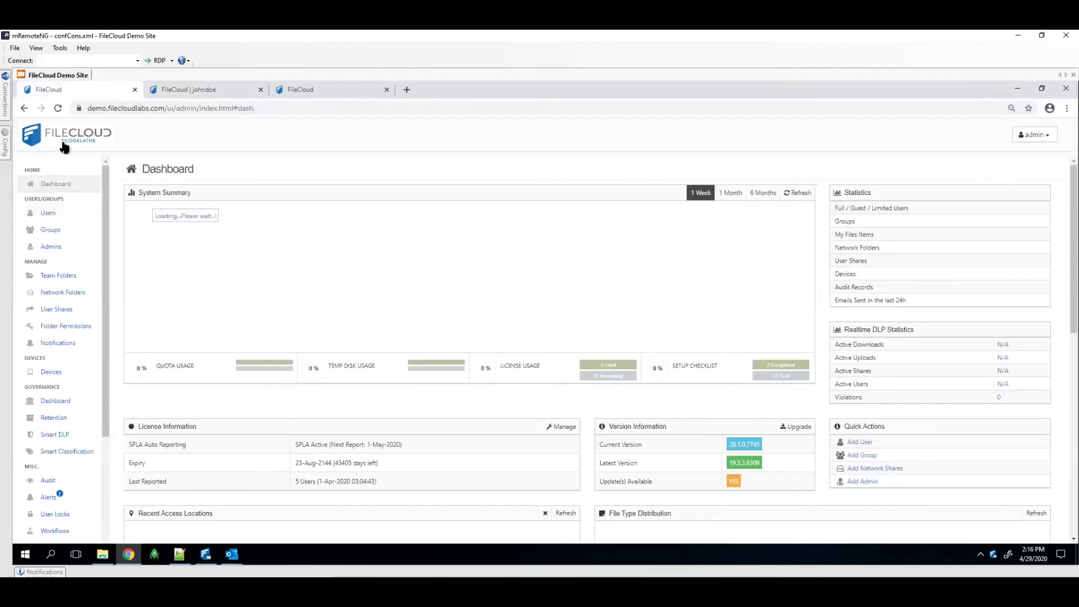